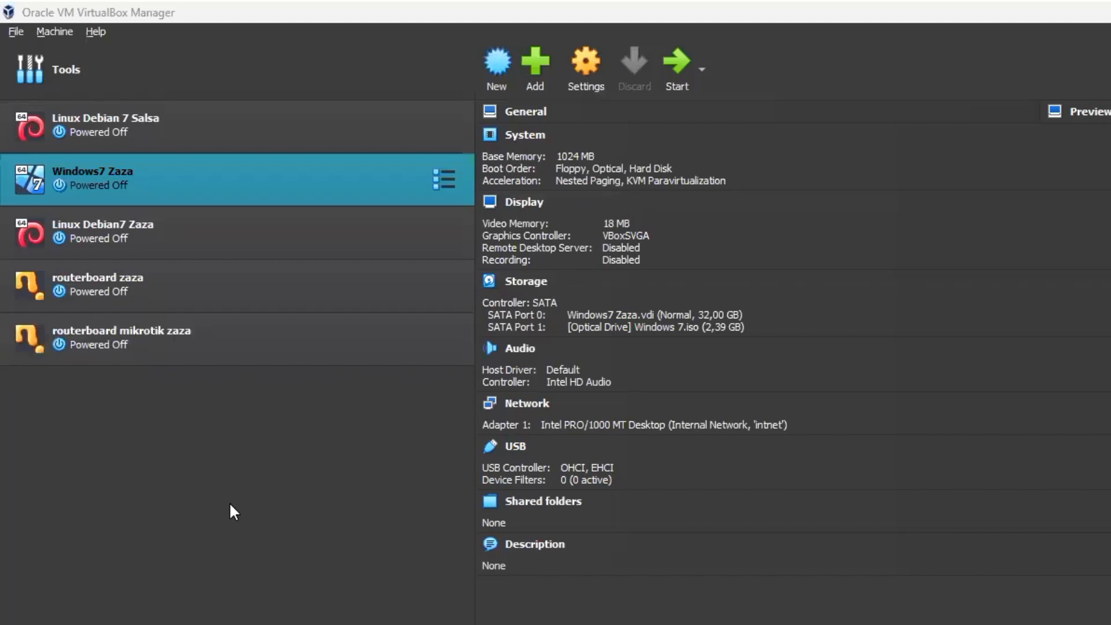
Start the "routerboard mikrotik zaza" virtual machine and let it boot to its login prompt.
{"action": "left_click", "coordinate": [179, 119], "text": "ctrl"}
{"action": "left_click", "coordinate": [179, 123]}
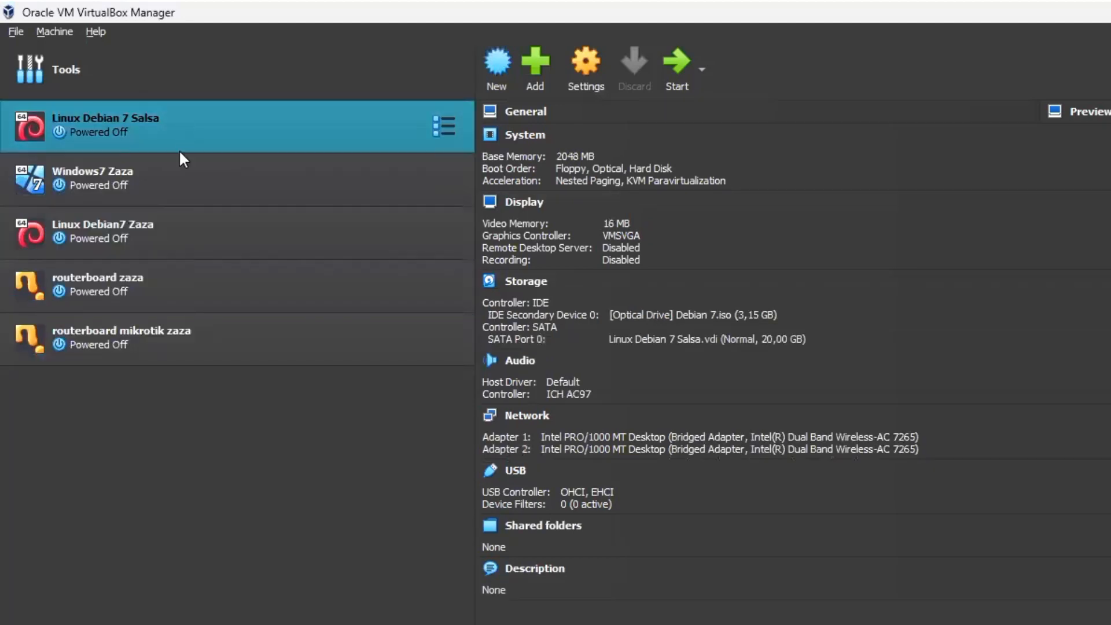
{"action": "left_click", "coordinate": [177, 227]}
{"action": "left_click", "coordinate": [173, 287]}
{"action": "left_click", "coordinate": [172, 338], "text": "ctrl"}
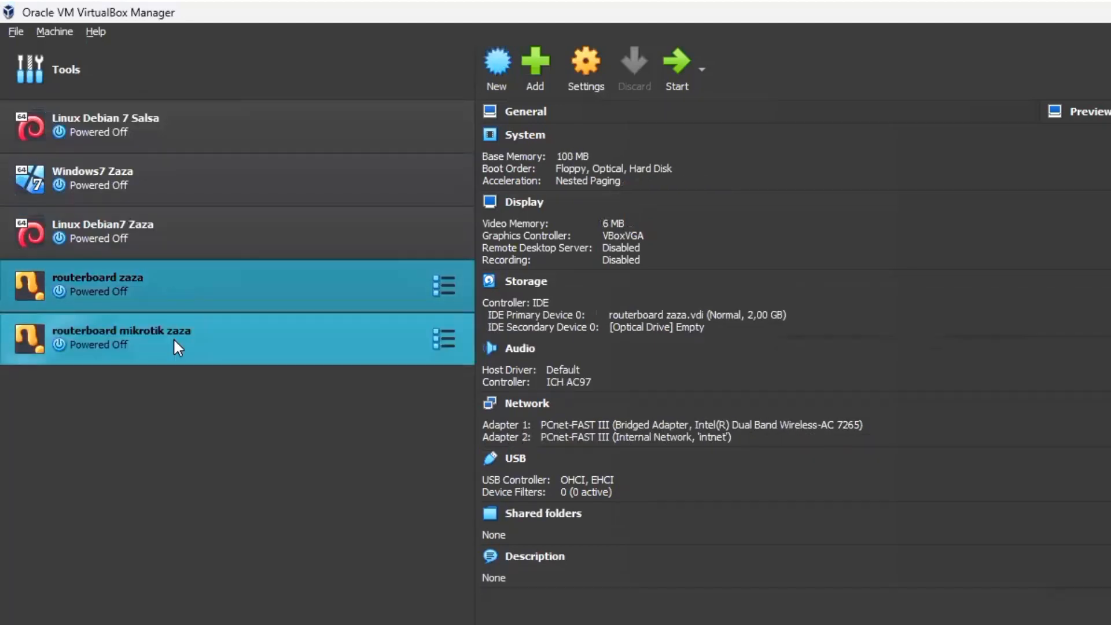
{"action": "left_click", "coordinate": [172, 341]}
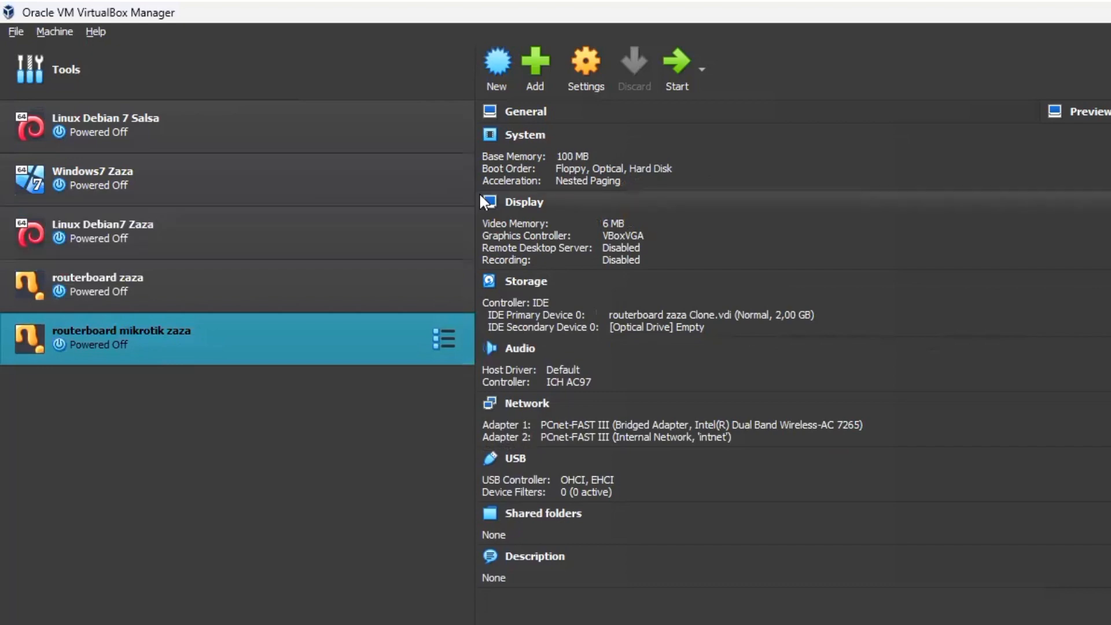
{"action": "left_click", "coordinate": [672, 88]}
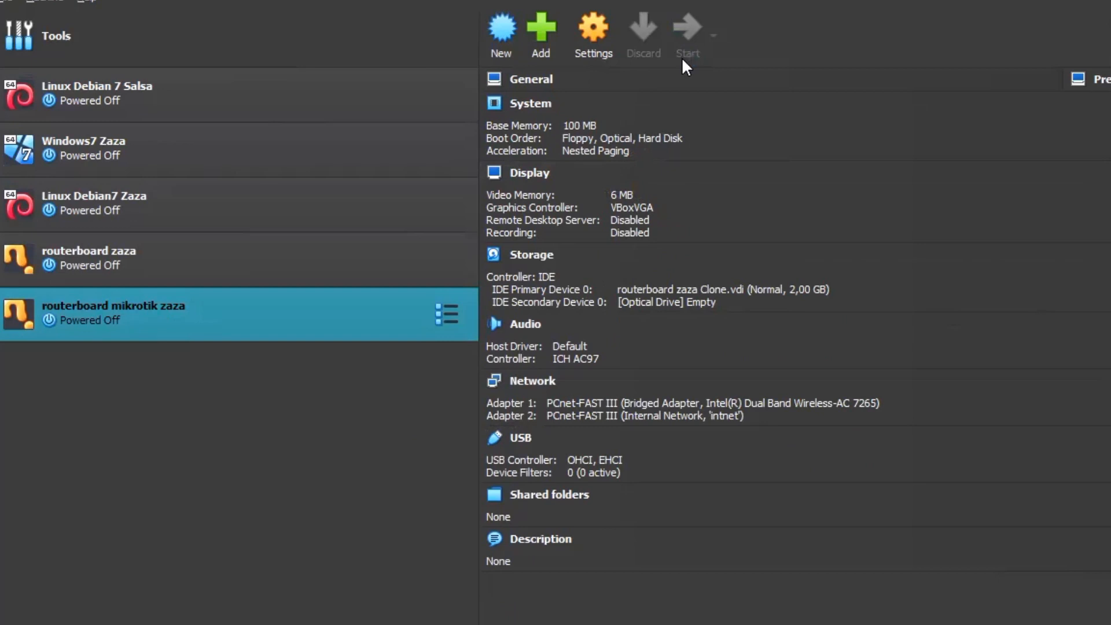
{"action": "left_click", "coordinate": [681, 57]}
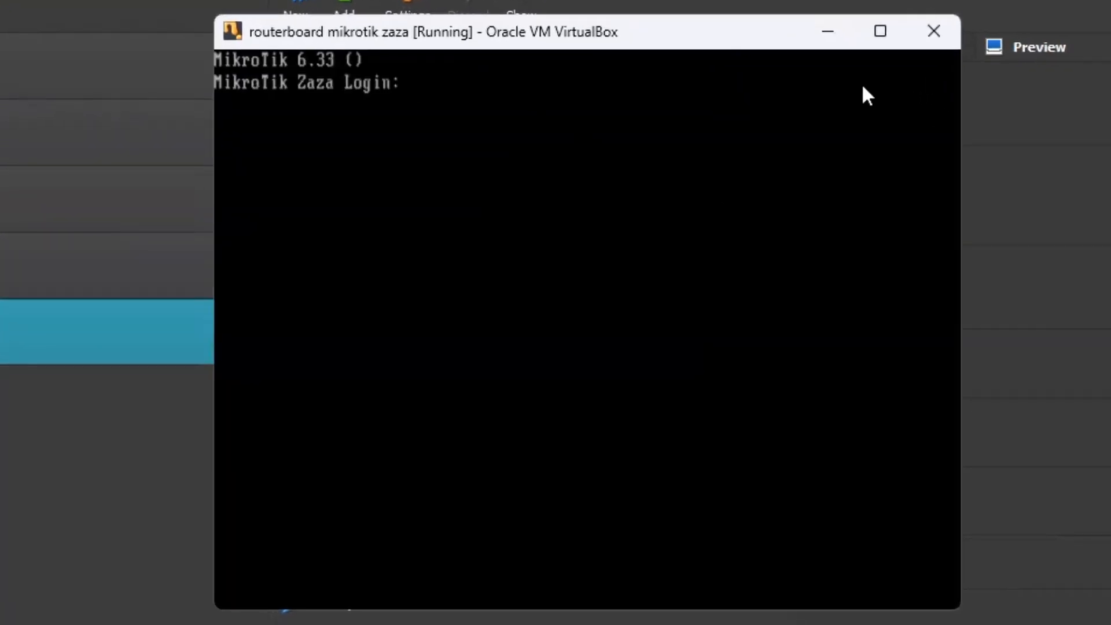
{"action": "left_click", "coordinate": [654, 58]}
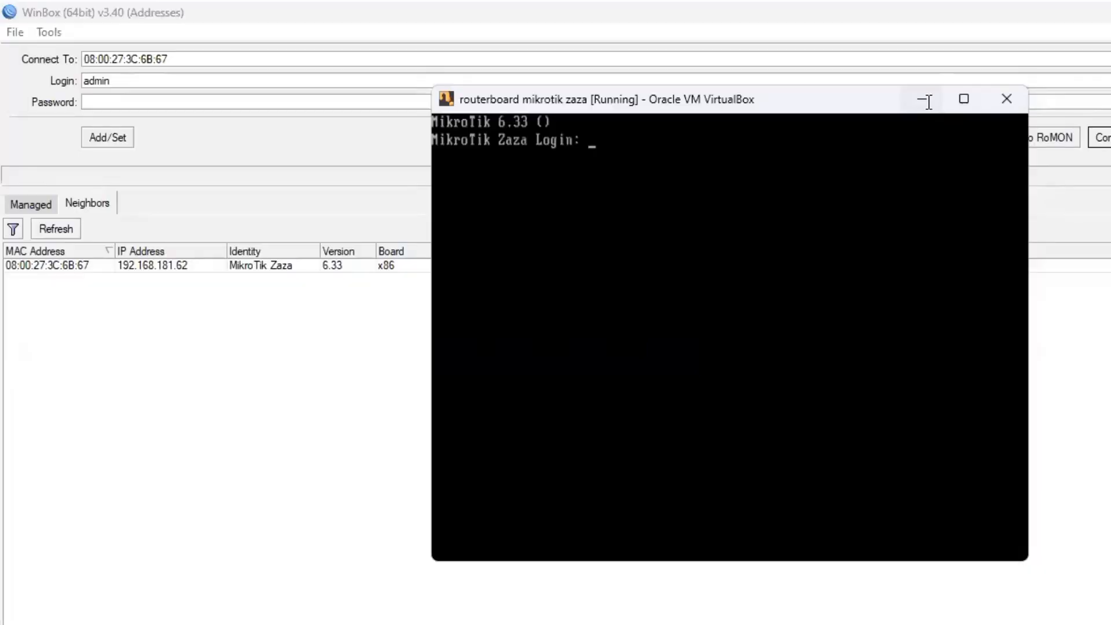
Minimize the virtual machine, connect to the neighbor router MikroTik Zaza as admin in WinBox, and open its interface list.
{"action": "left_click", "coordinate": [924, 100]}
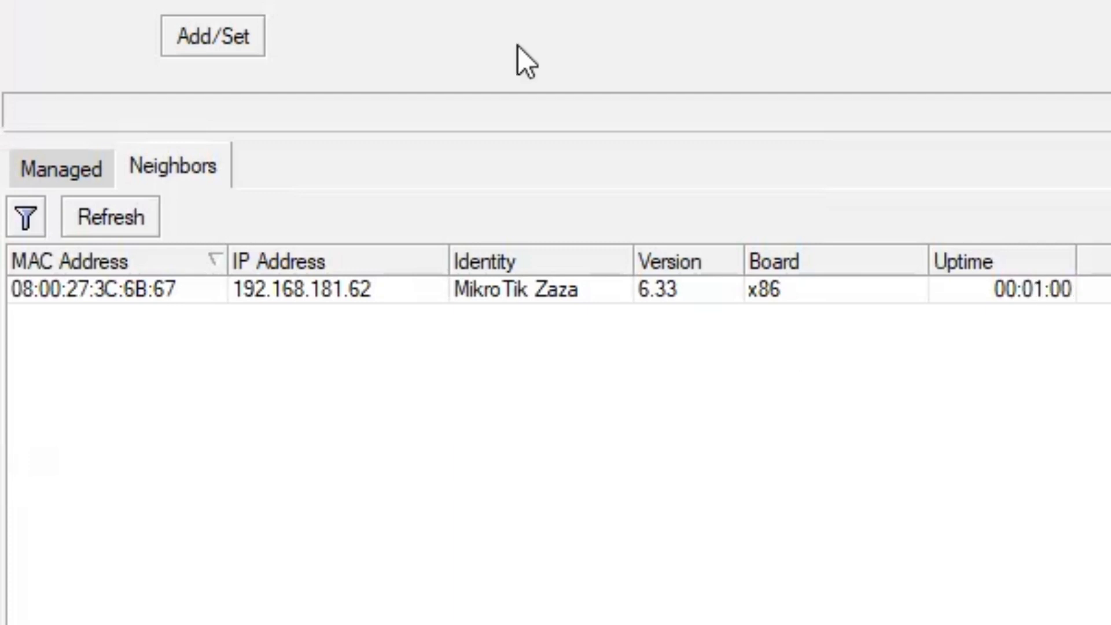
{"action": "left_click", "coordinate": [761, 23]}
{"action": "left_click", "coordinate": [186, 286]}
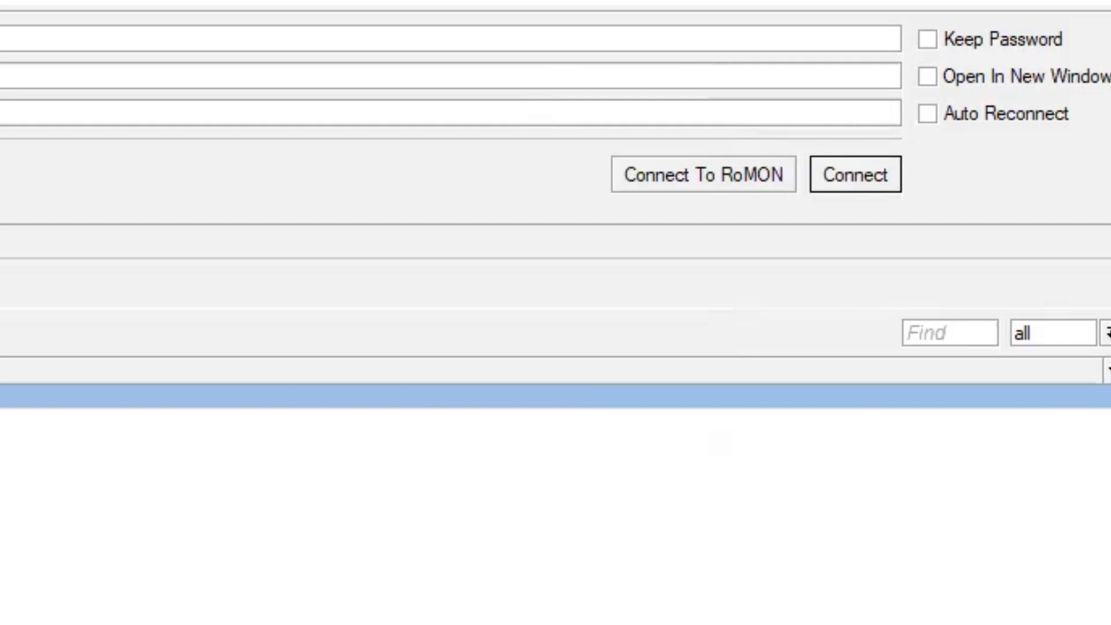
{"action": "left_click", "coordinate": [11, 396]}
{"action": "left_click", "coordinate": [826, 167]}
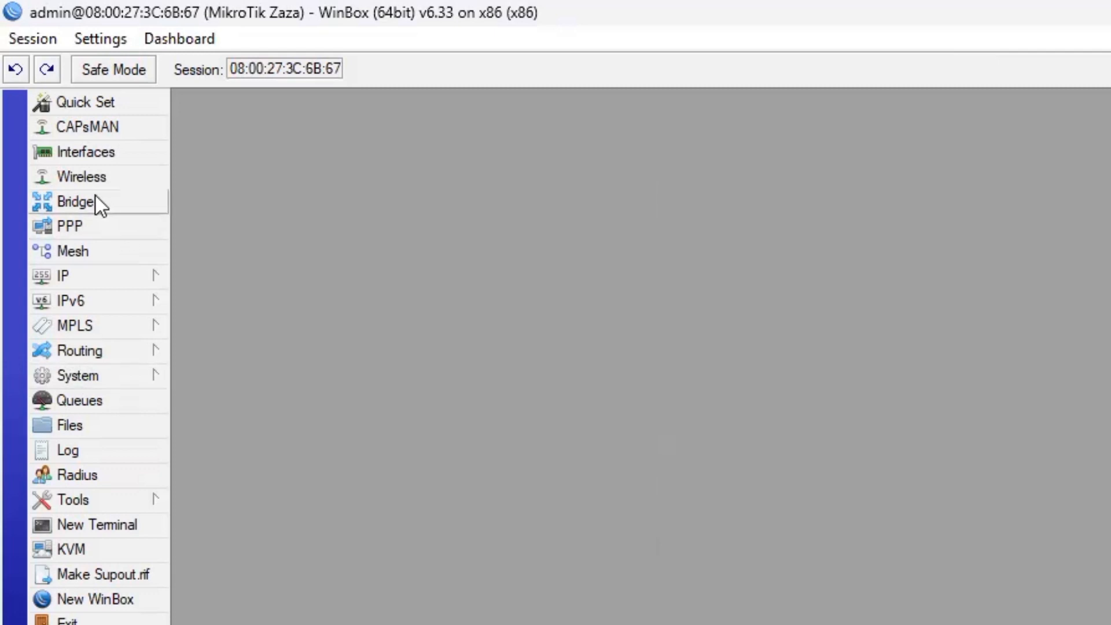
{"action": "left_click", "coordinate": [95, 178]}
{"action": "left_click", "coordinate": [95, 154]}
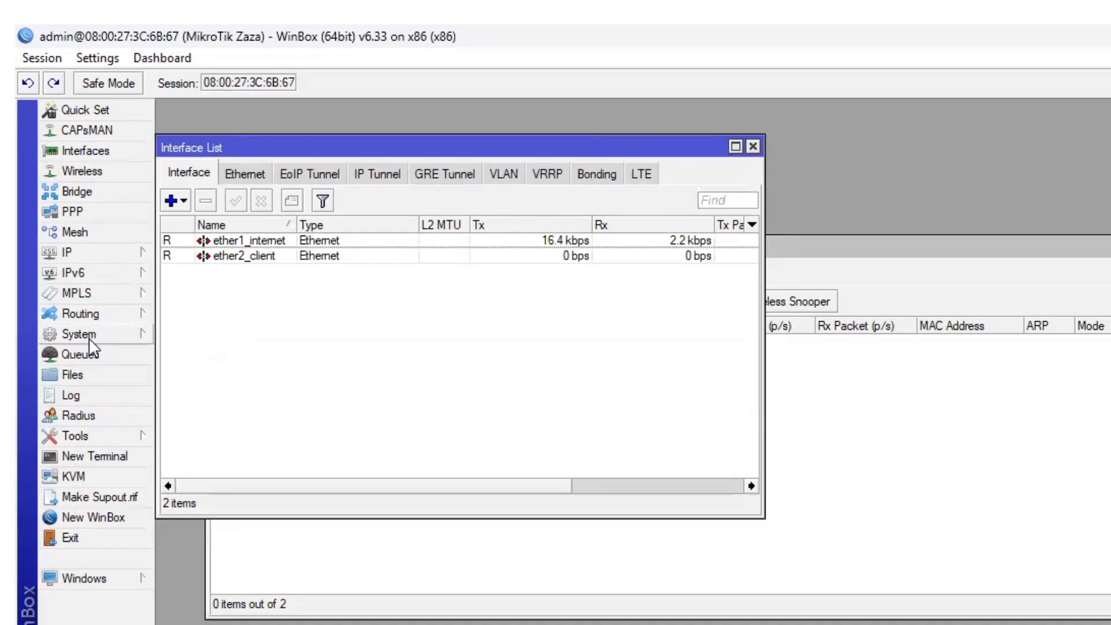
Reset the router's configuration with the No Default Configuration option enabled.
{"action": "left_click", "coordinate": [81, 334]}
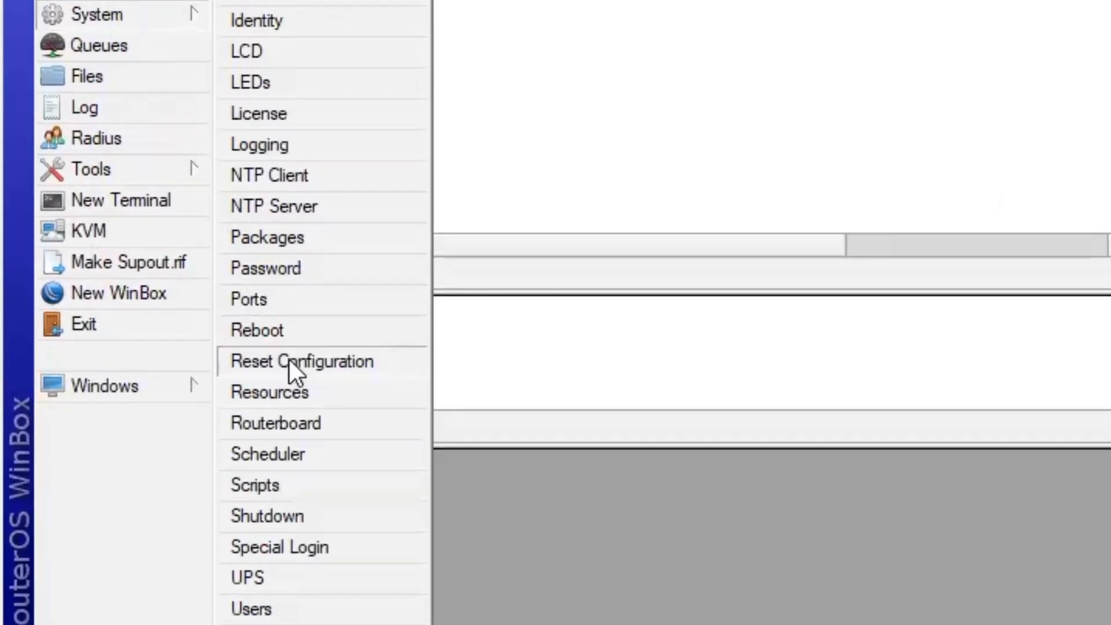
{"action": "left_click", "coordinate": [289, 360]}
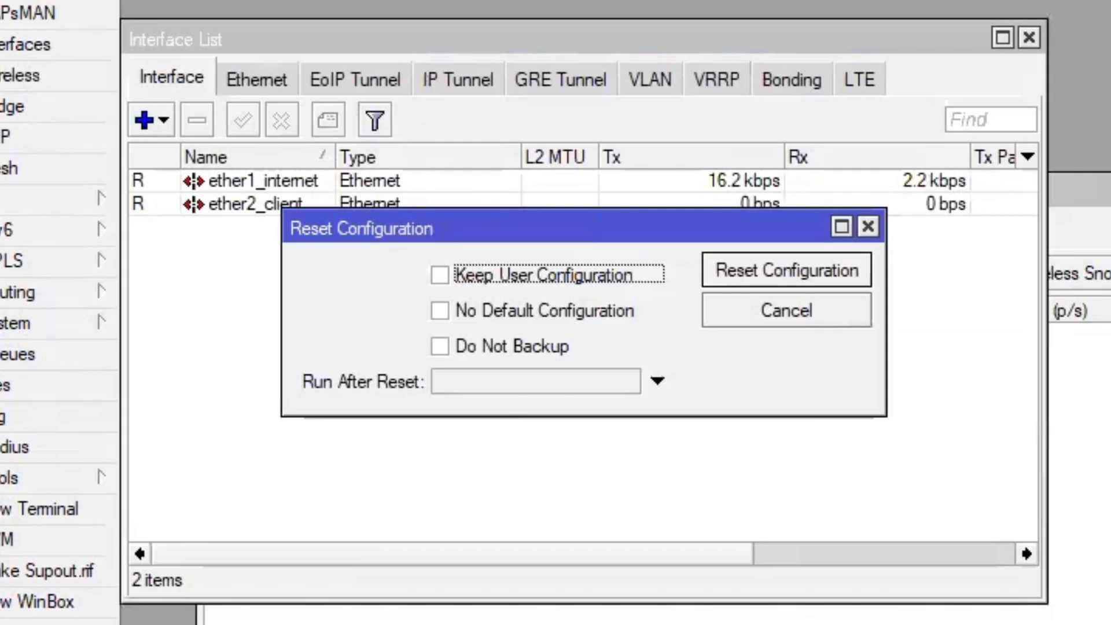
{"action": "left_click", "coordinate": [540, 310]}
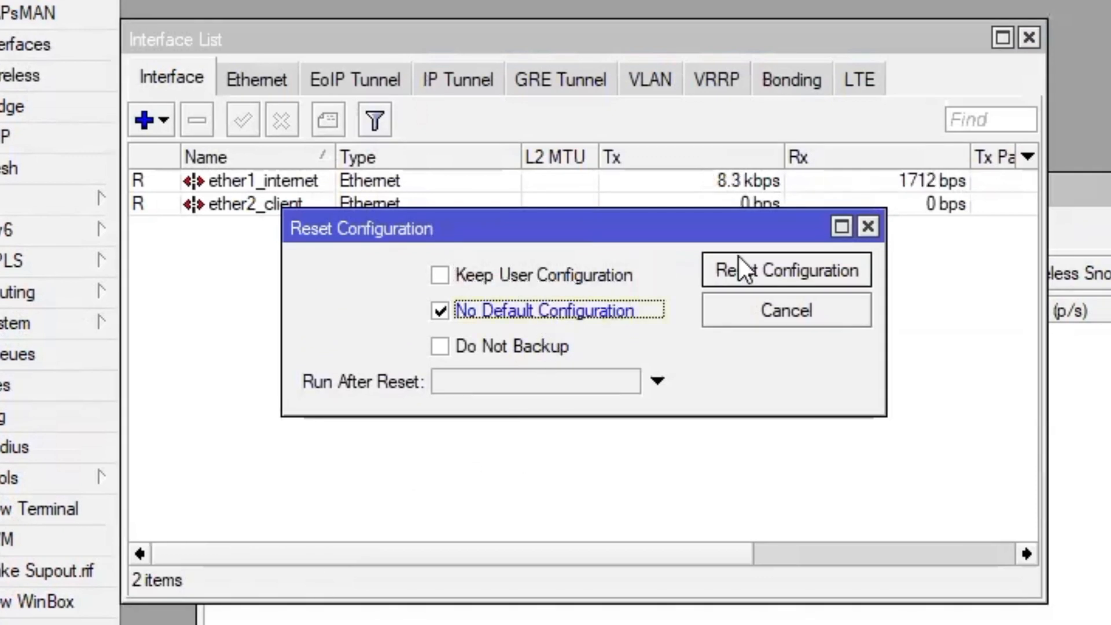
{"action": "left_click", "coordinate": [788, 278]}
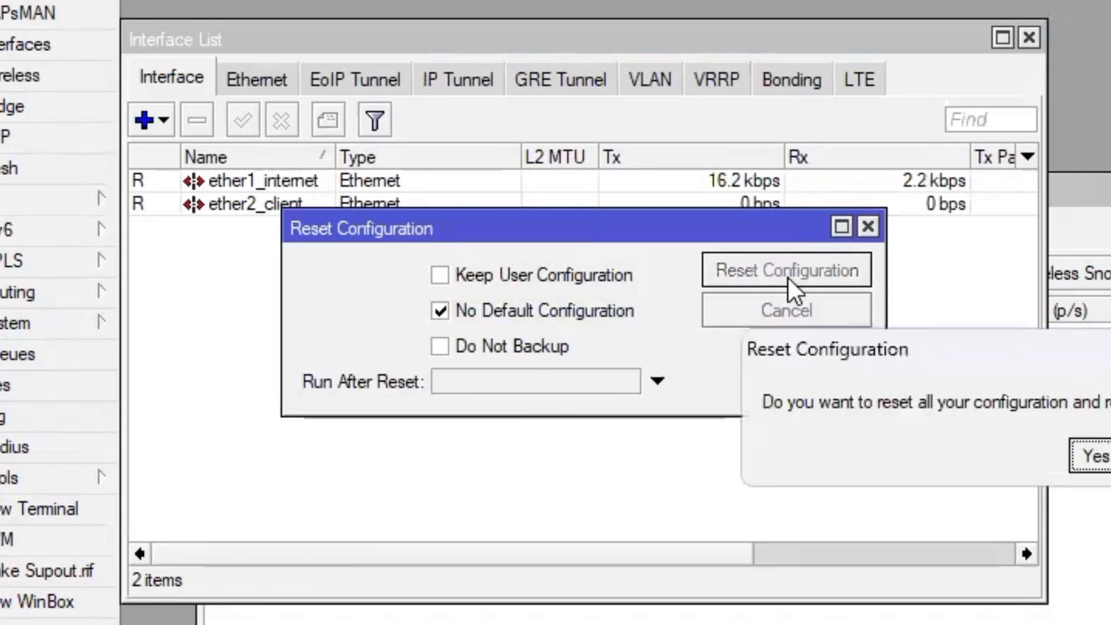
{"action": "left_click", "coordinate": [1094, 456]}
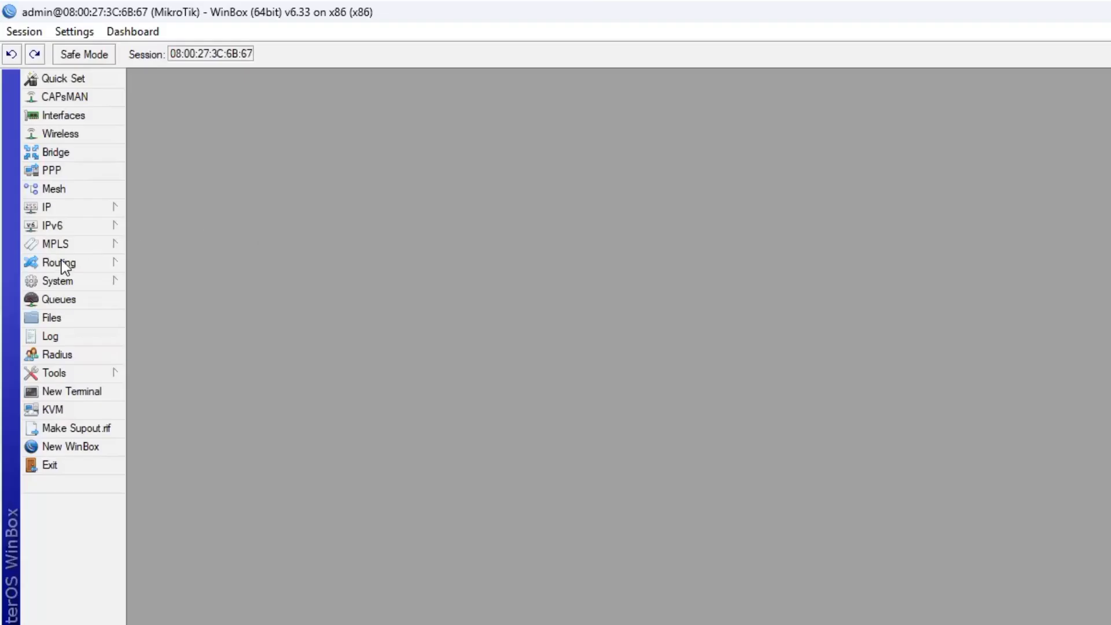
Change the router's system identity to ZAZA.
{"action": "left_click", "coordinate": [76, 282]}
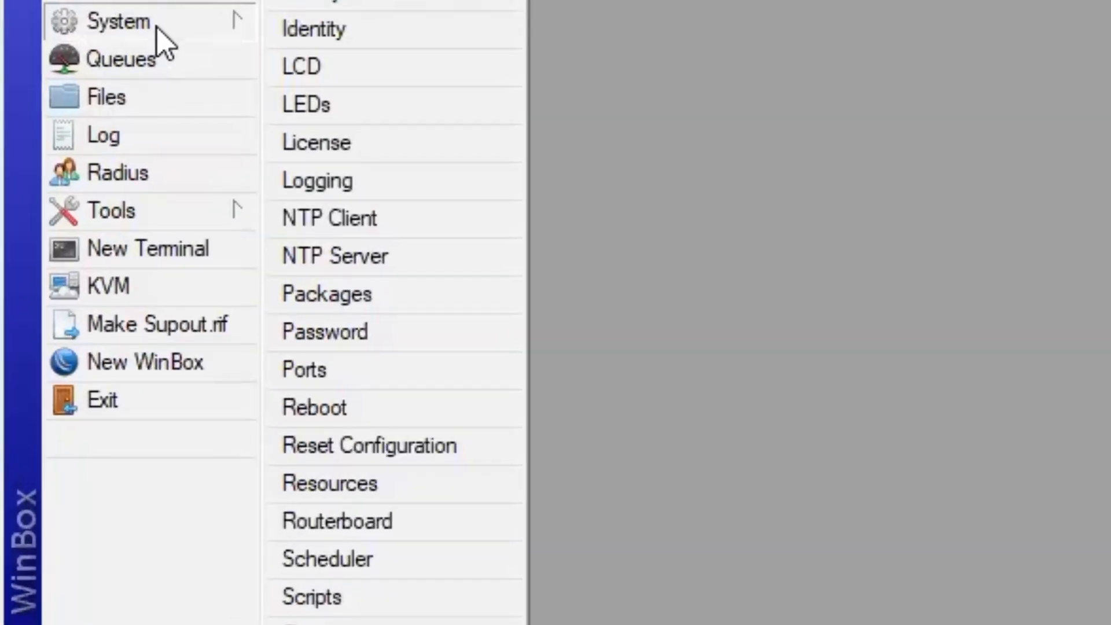
{"action": "left_click", "coordinate": [330, 31]}
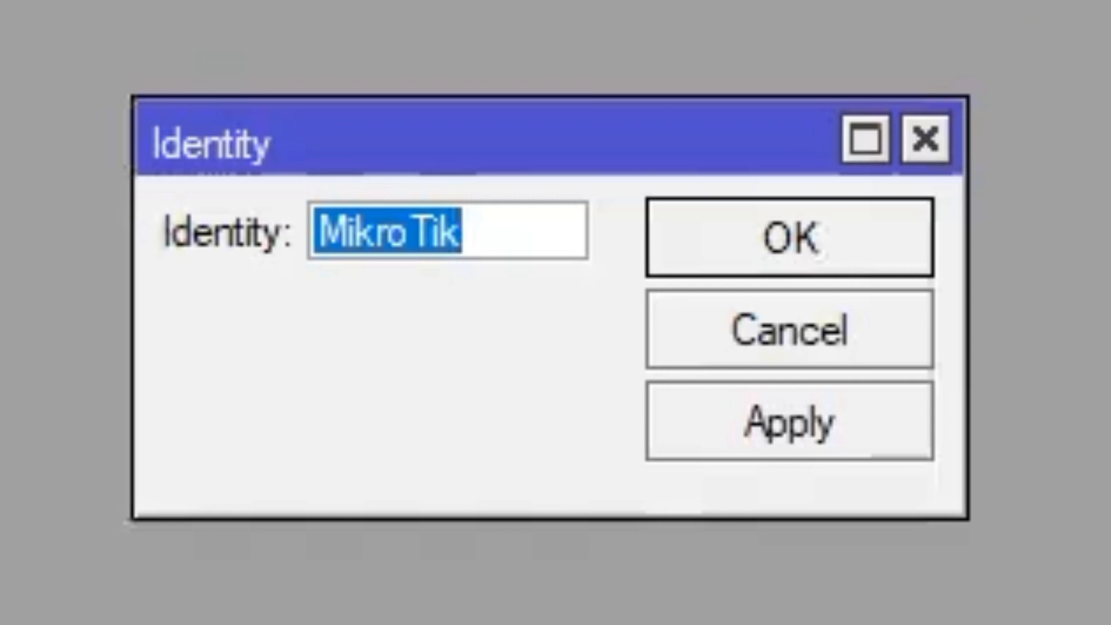
{"action": "left_click", "coordinate": [463, 232]}
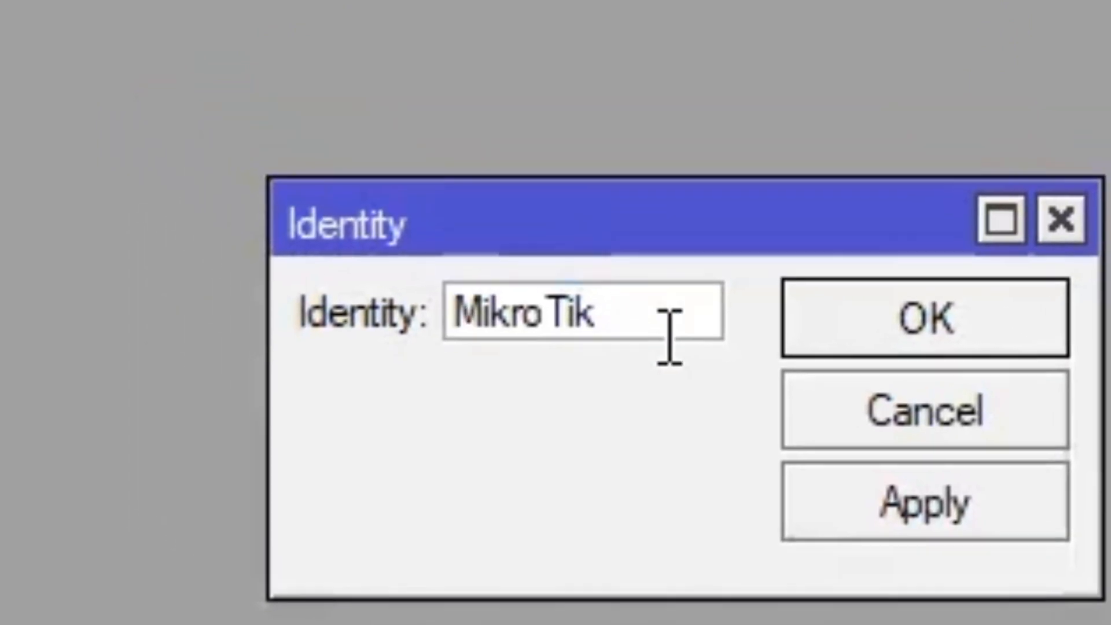
{"action": "key", "text": "BackSpace"}
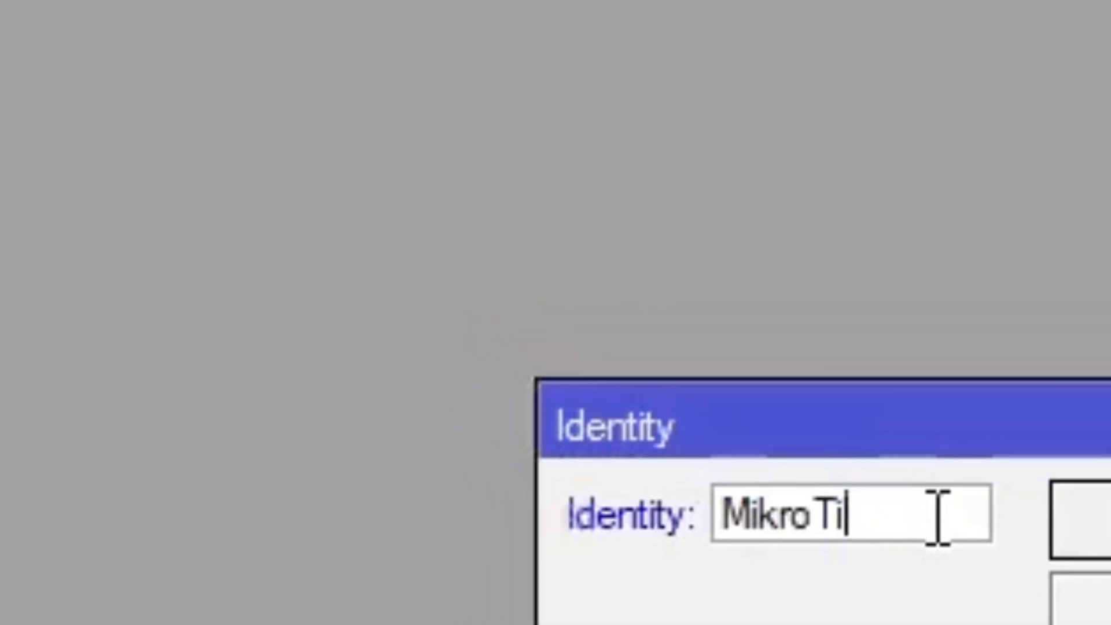
{"action": "key", "text": "BackSpace"}
{"action": "key", "text": "BackSpace"}
{"action": "key", "text": "BackSpace"}
{"action": "key", "text": "BackSpace"}
{"action": "key", "text": "BackSpace"}
{"action": "key", "text": "BackSpace"}
{"action": "key", "text": "BackSpace"}
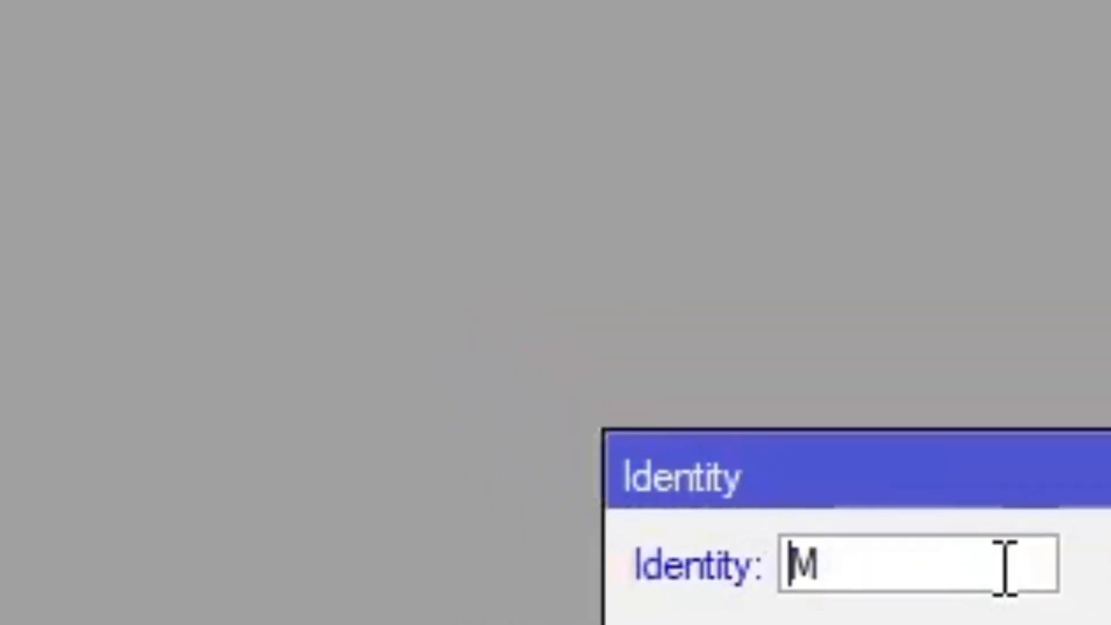
{"action": "type", "text": "Z"}
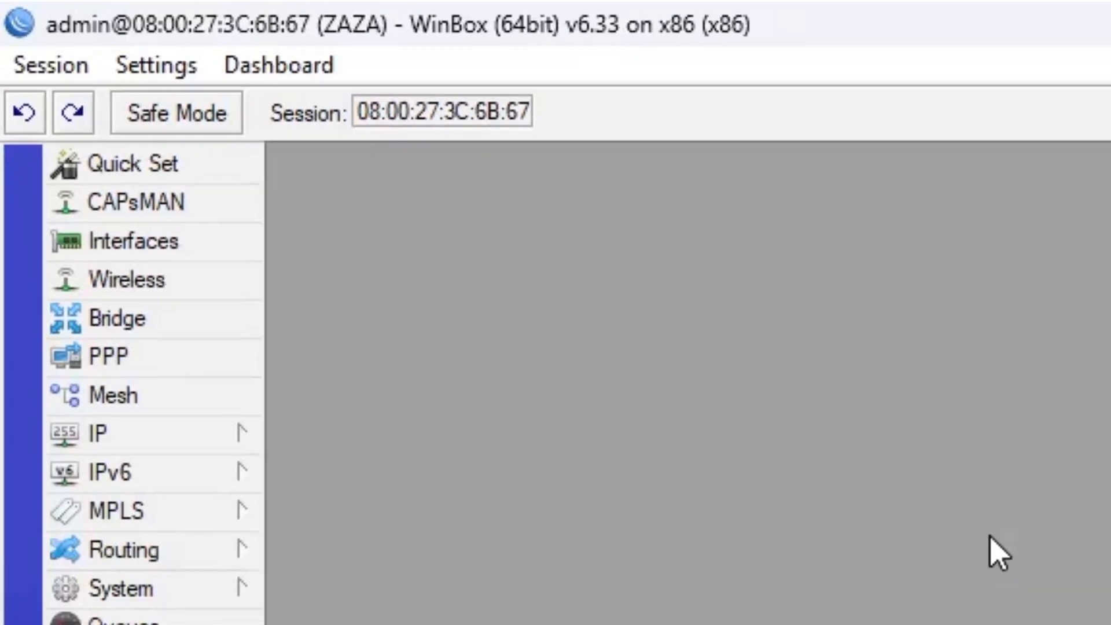
Rename the ether1 interface as ether1_INTERNET.
{"action": "left_click", "coordinate": [116, 246]}
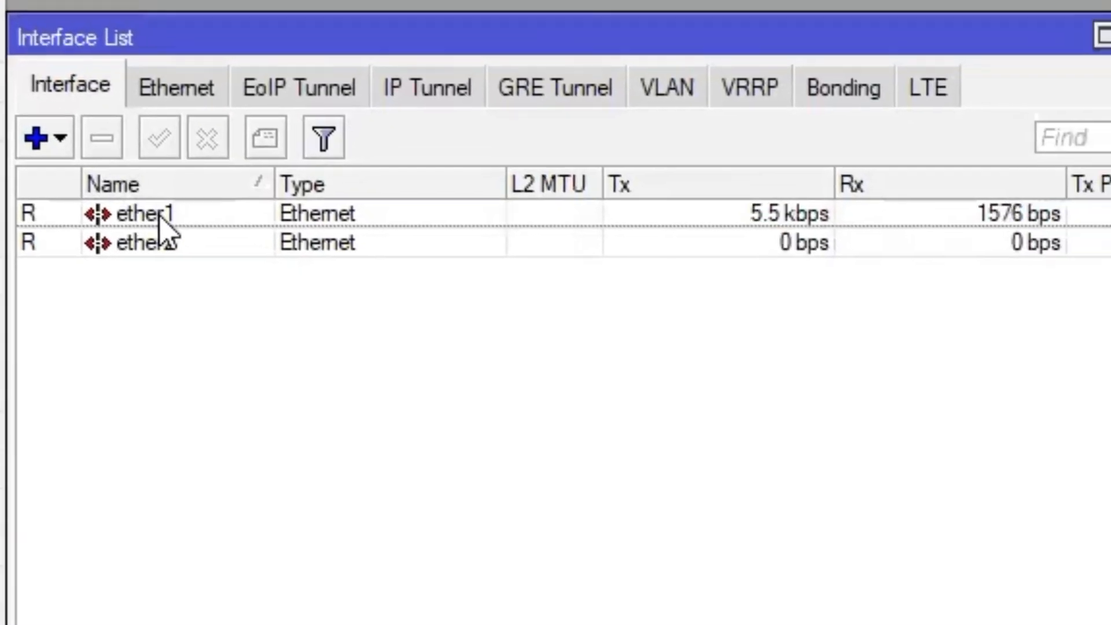
{"action": "left_click", "coordinate": [184, 222]}
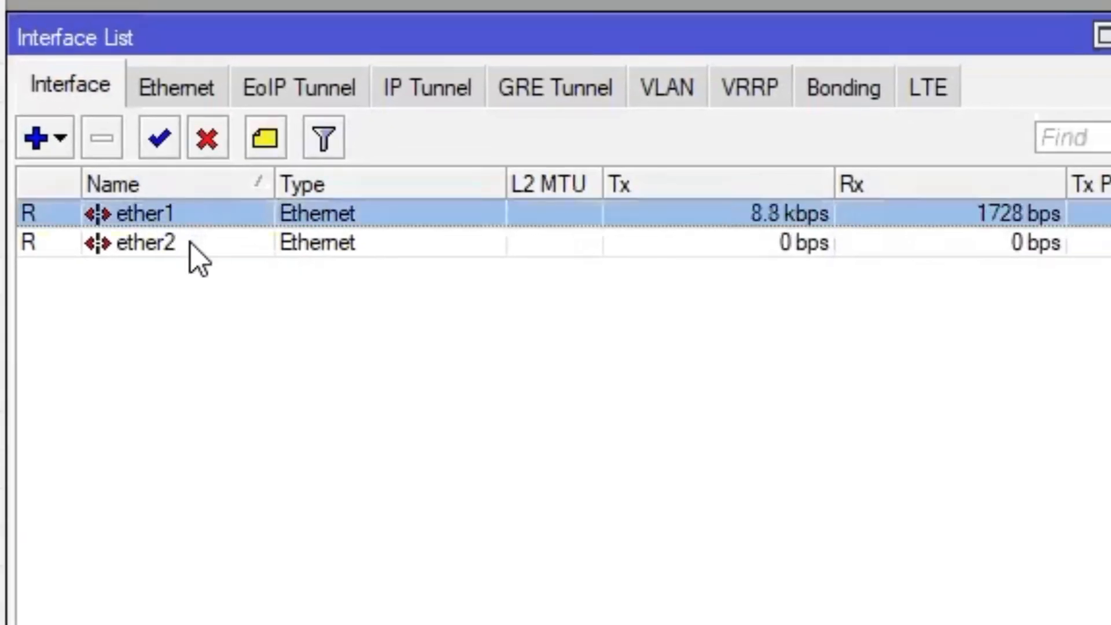
{"action": "left_click", "coordinate": [193, 246]}
{"action": "double_click", "coordinate": [198, 216]}
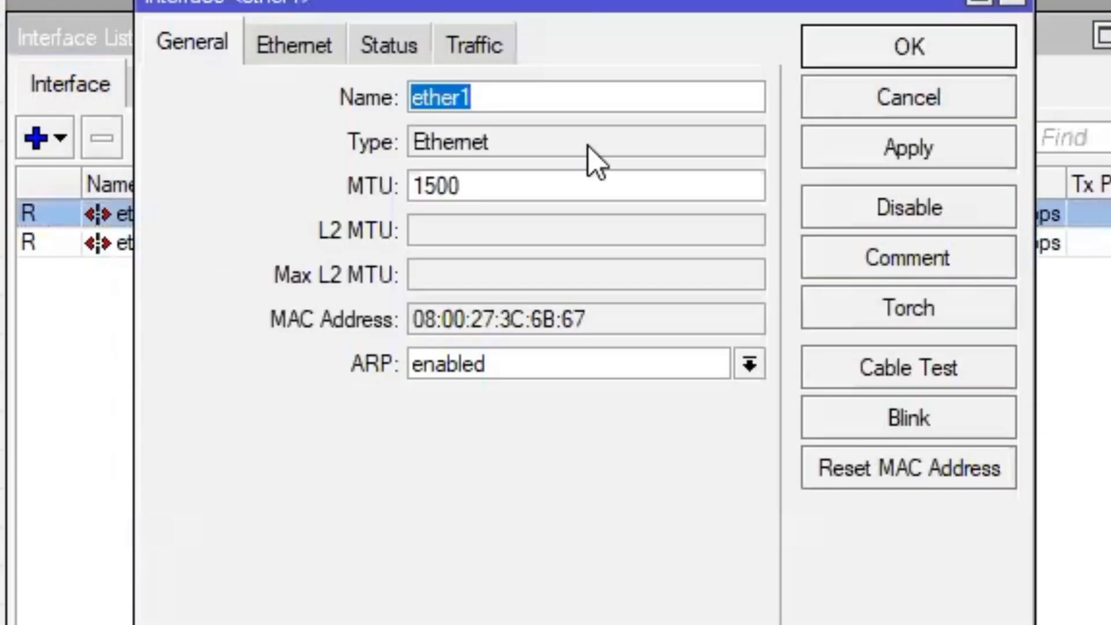
{"action": "left_click", "coordinate": [575, 100]}
{"action": "type", "text": "_"}
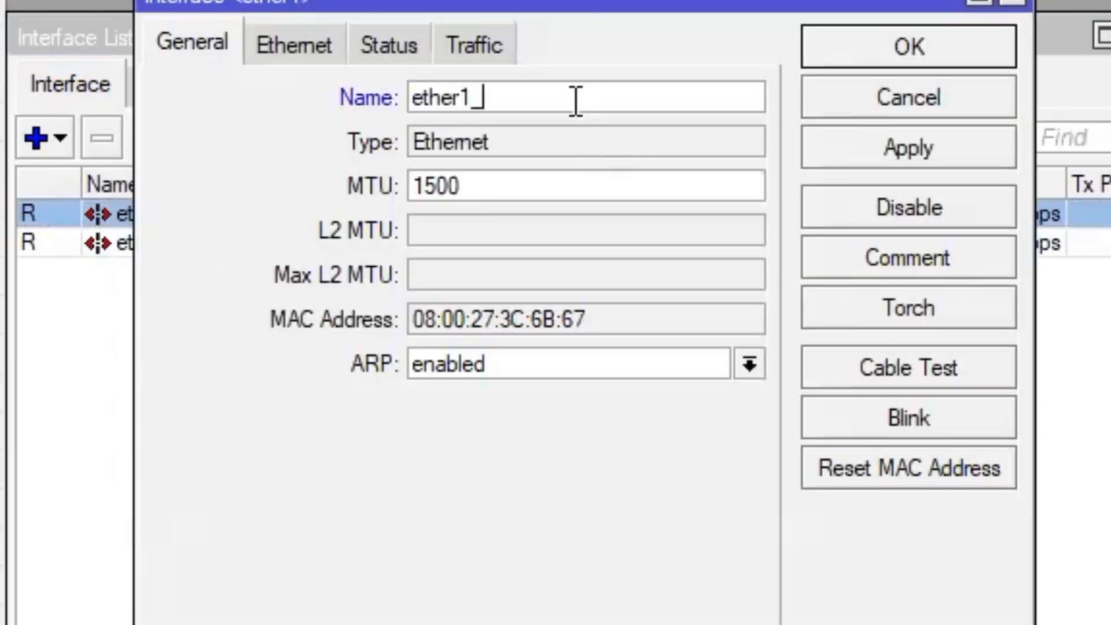
{"action": "type", "text": "INTERNET"}
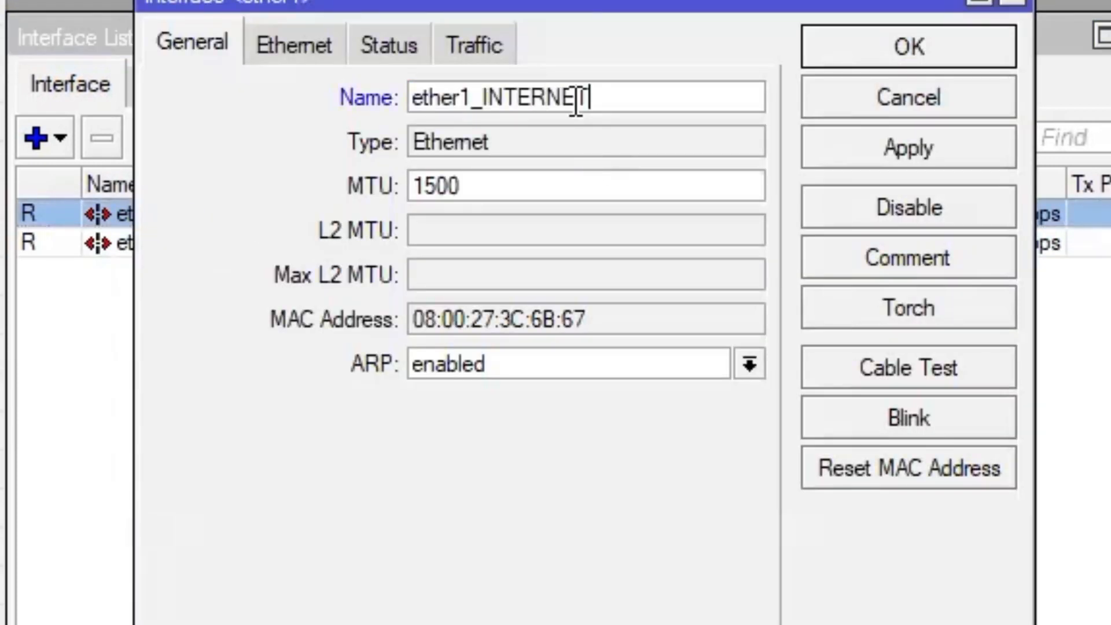
{"action": "left_click", "coordinate": [891, 152]}
{"action": "left_click", "coordinate": [901, 58]}
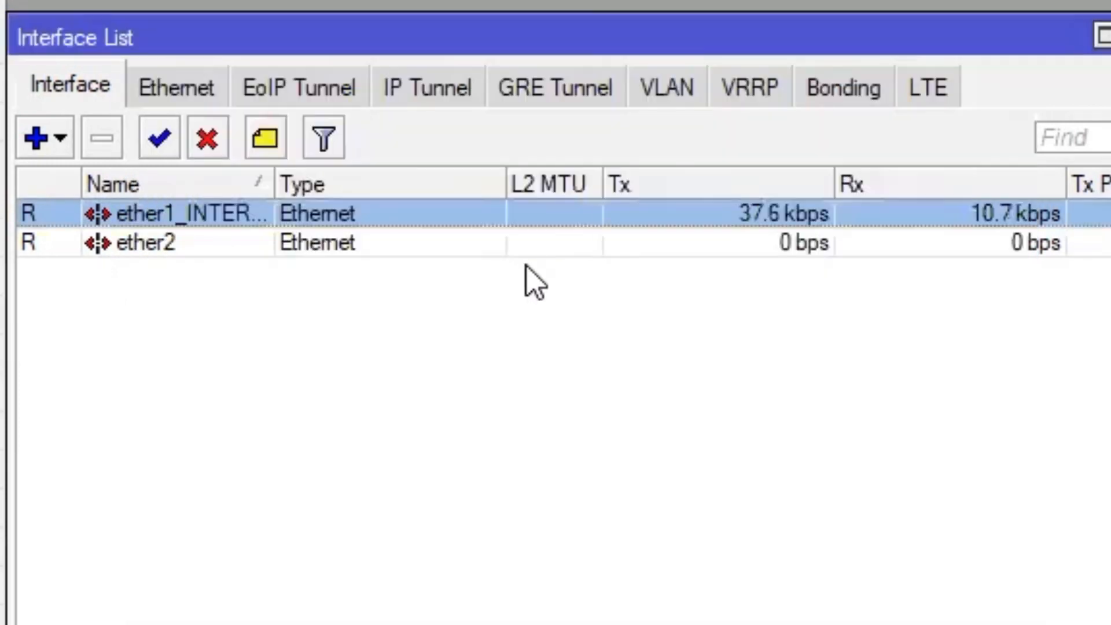
Rename the ether2 interface as ether2_CLIENT.
{"action": "double_click", "coordinate": [437, 244]}
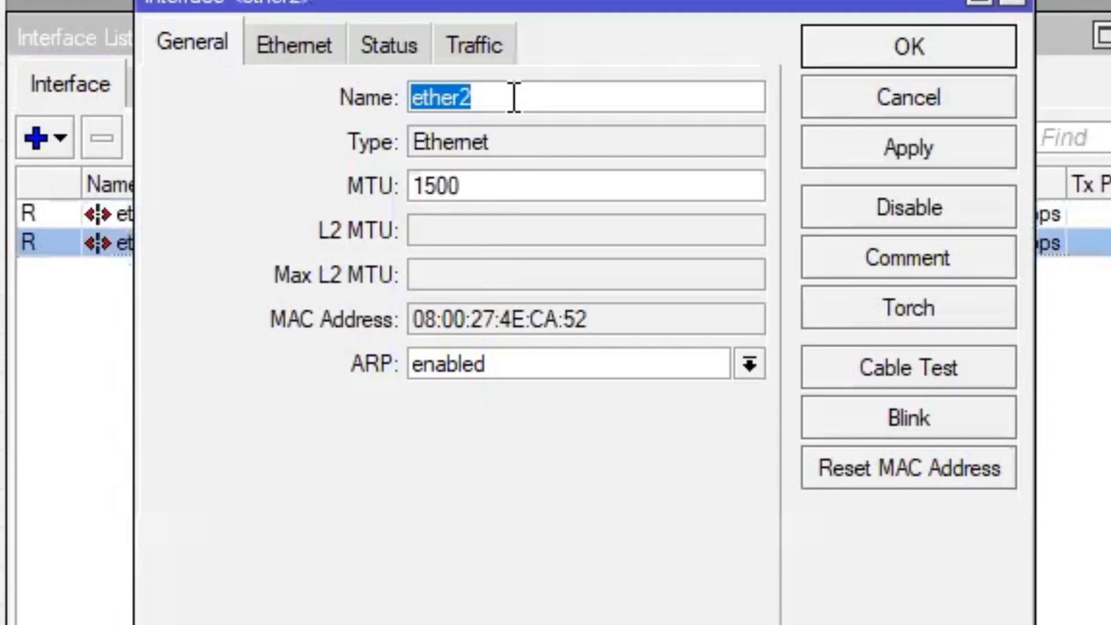
{"action": "left_click", "coordinate": [514, 97]}
{"action": "type", "text": "_CLI"}
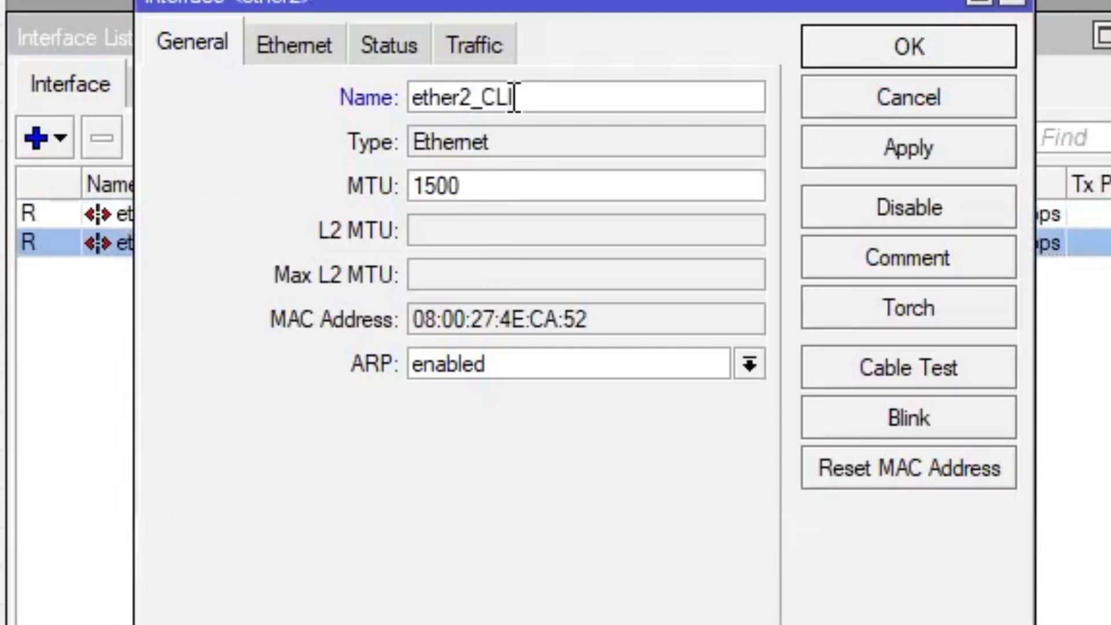
{"action": "type", "text": "ENT"}
{"action": "left_click", "coordinate": [891, 152]}
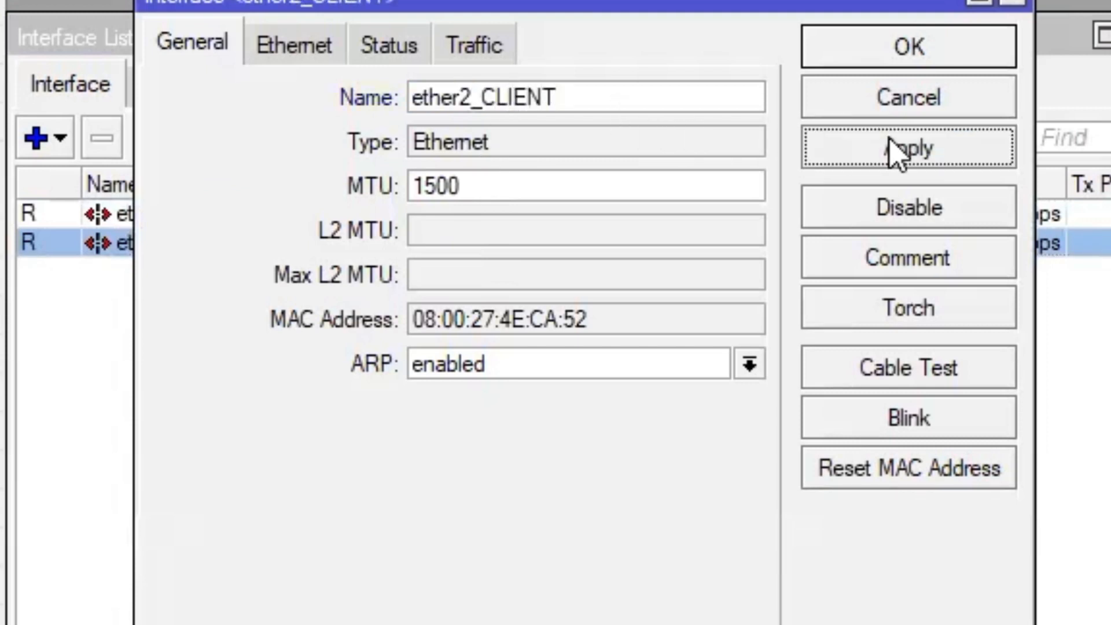
{"action": "left_click", "coordinate": [917, 55]}
{"action": "left_click", "coordinate": [315, 449]}
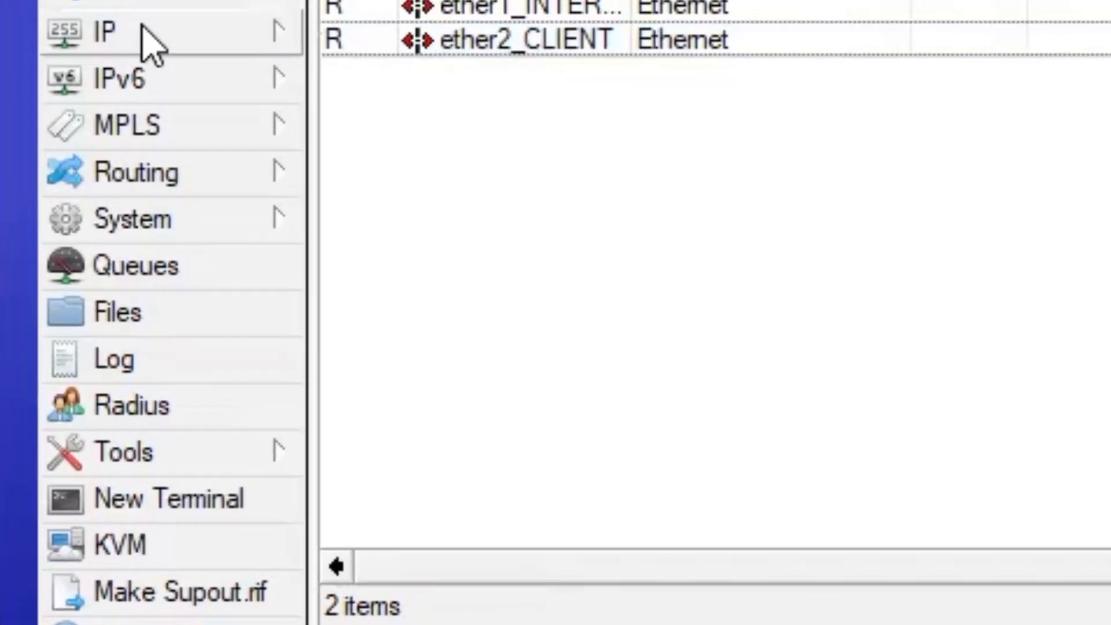
Check the DHCP client entry and its status for ether1_INTERNET, and close the DHCP client and interface lists.
{"action": "left_click", "coordinate": [143, 29]}
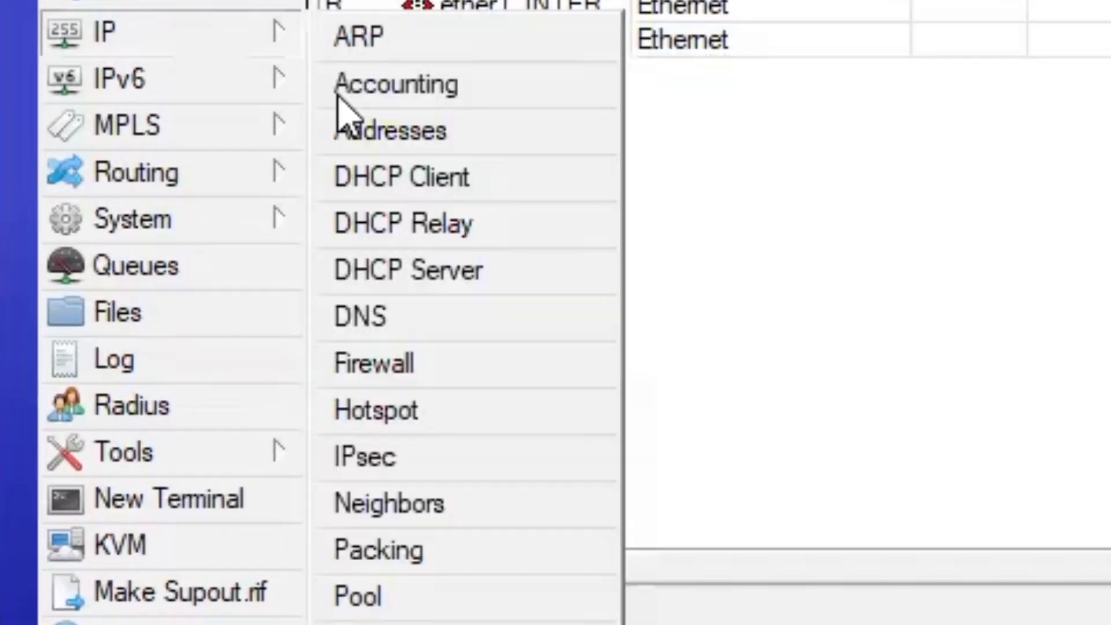
{"action": "left_click", "coordinate": [451, 188]}
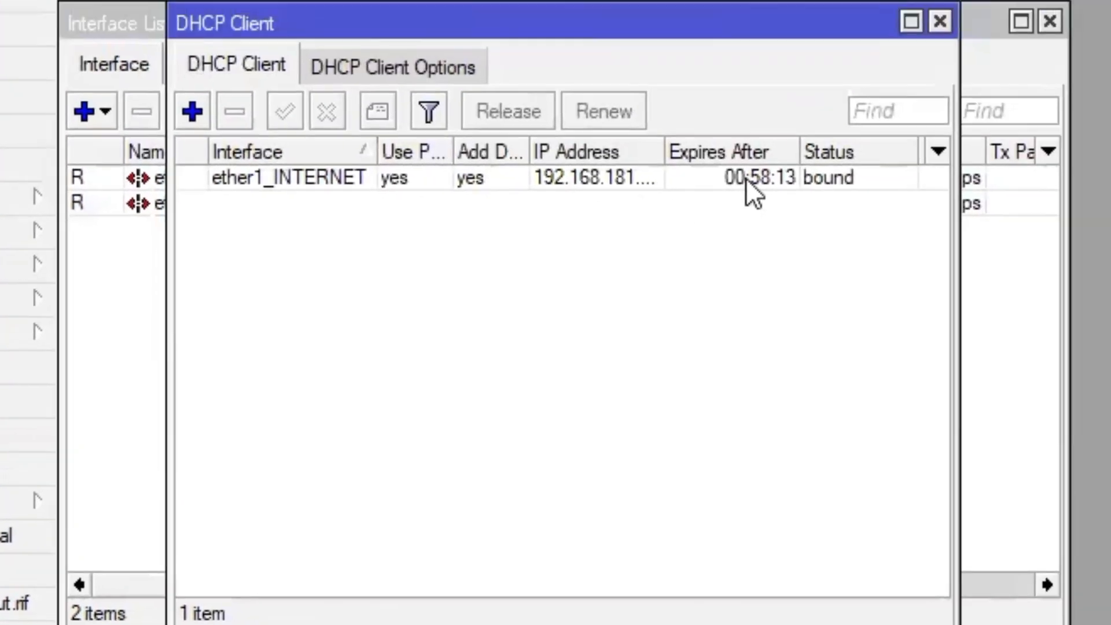
{"action": "left_click", "coordinate": [747, 181]}
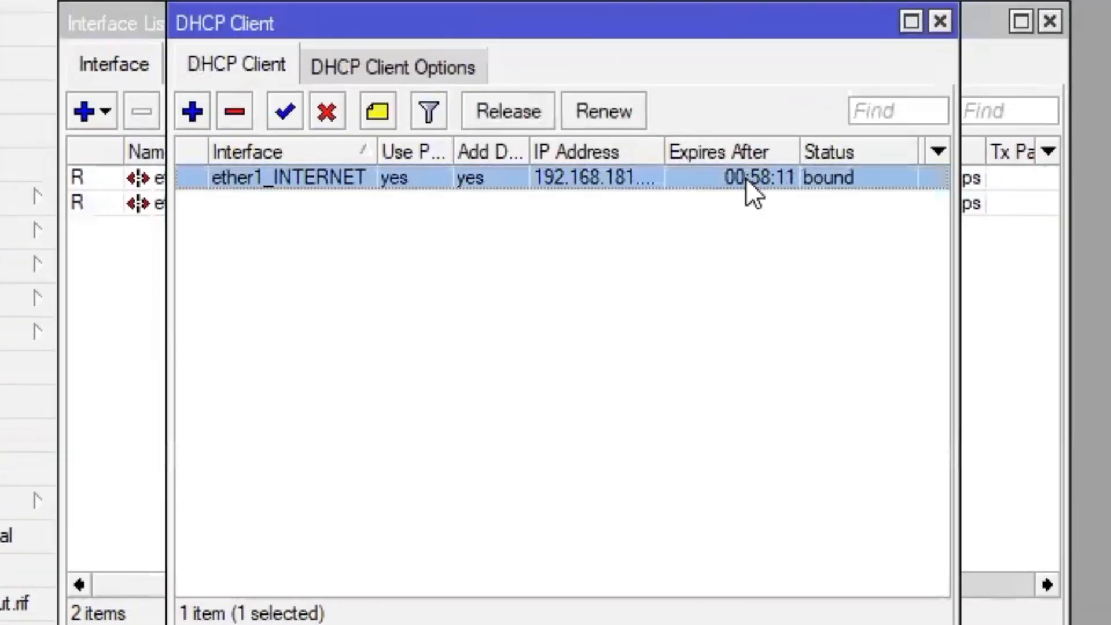
{"action": "left_click", "coordinate": [941, 21]}
{"action": "left_click", "coordinate": [1049, 21]}
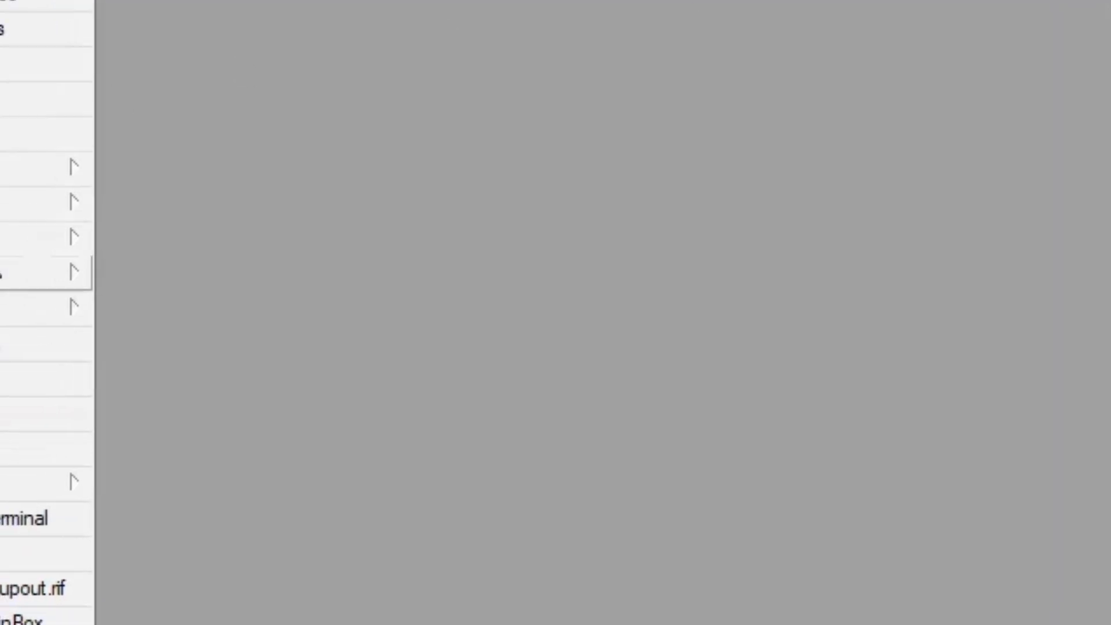
Start a new firewall NAT rule with the srcnat chain and ether1_INTERNET as its outgoing interface.
{"action": "left_click", "coordinate": [143, 23]}
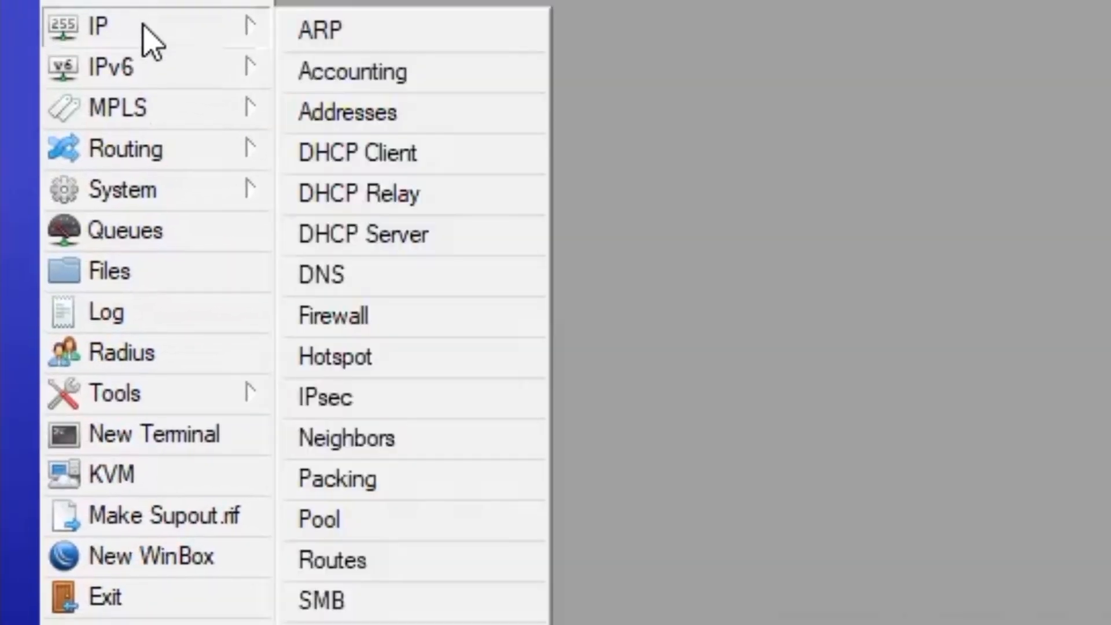
{"action": "left_click", "coordinate": [348, 317]}
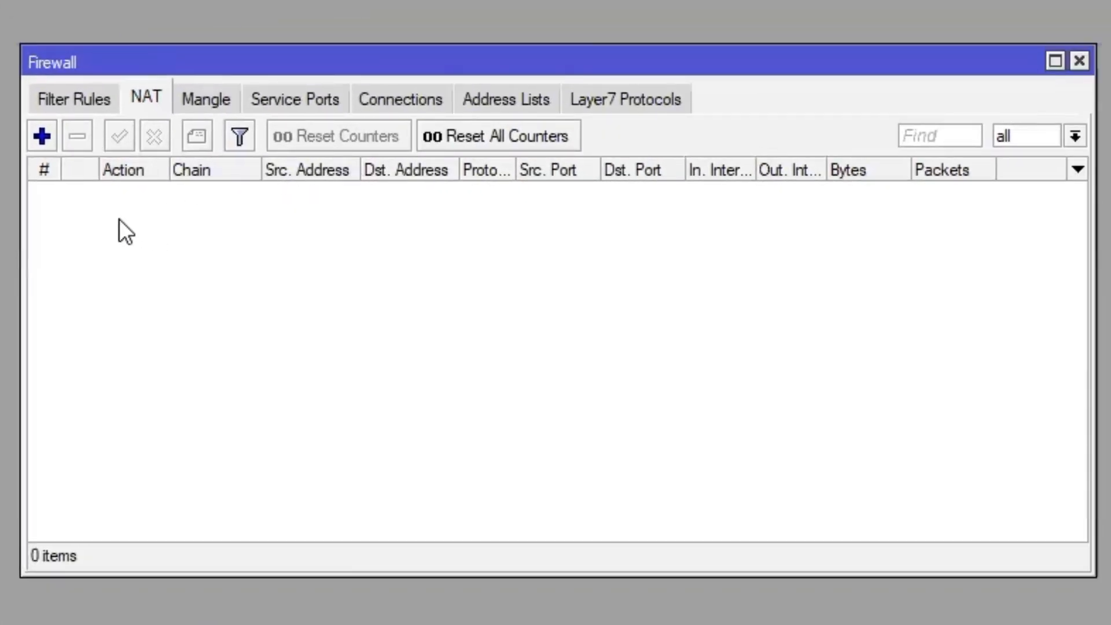
{"action": "left_click", "coordinate": [94, 97]}
{"action": "left_click", "coordinate": [137, 97]}
{"action": "left_click", "coordinate": [42, 136]}
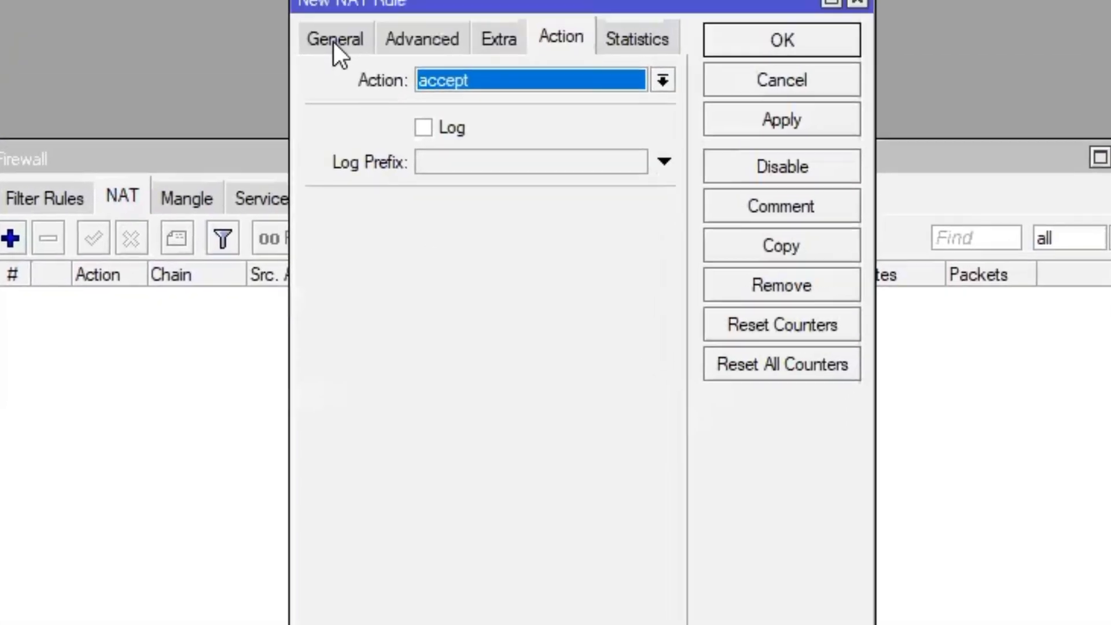
{"action": "left_click", "coordinate": [333, 42]}
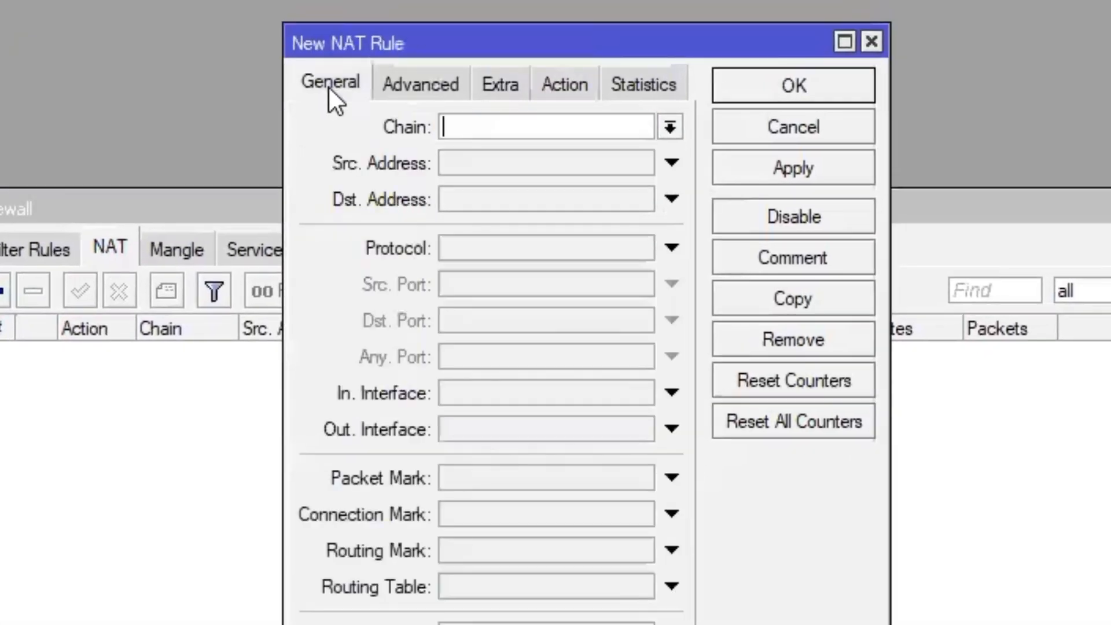
{"action": "left_click", "coordinate": [675, 133]}
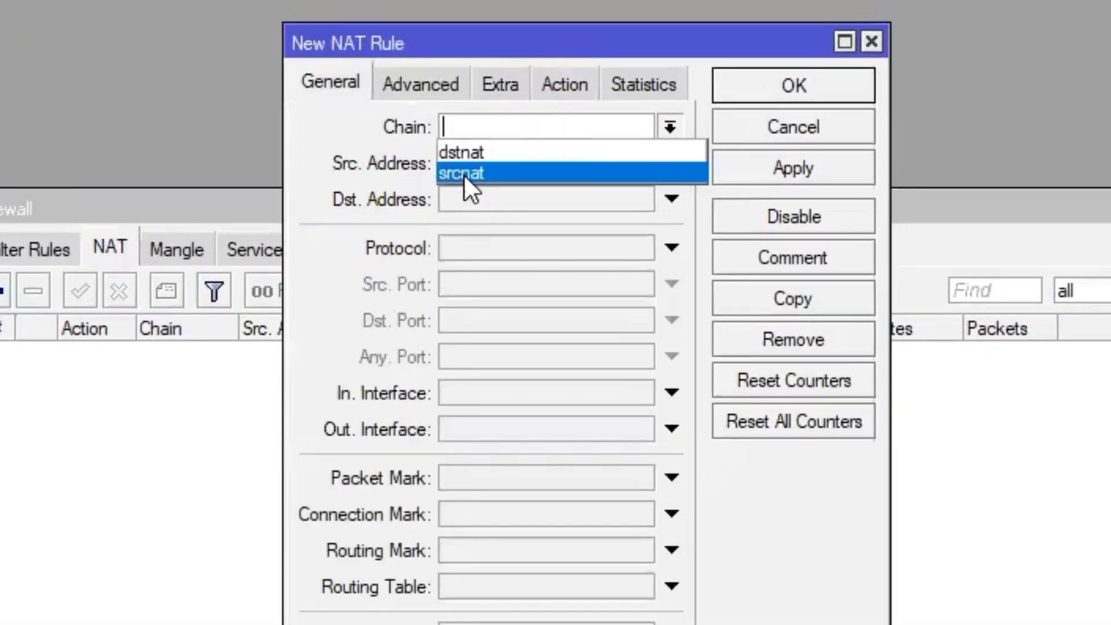
{"action": "left_click", "coordinate": [464, 176]}
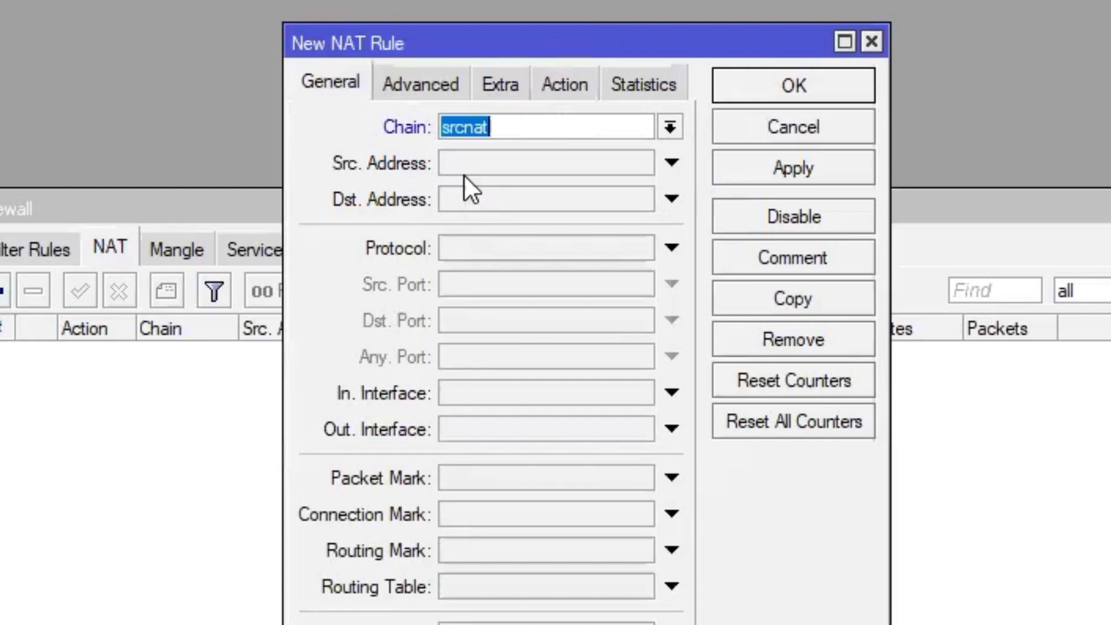
{"action": "left_click", "coordinate": [671, 434]}
{"action": "left_click", "coordinate": [671, 434]}
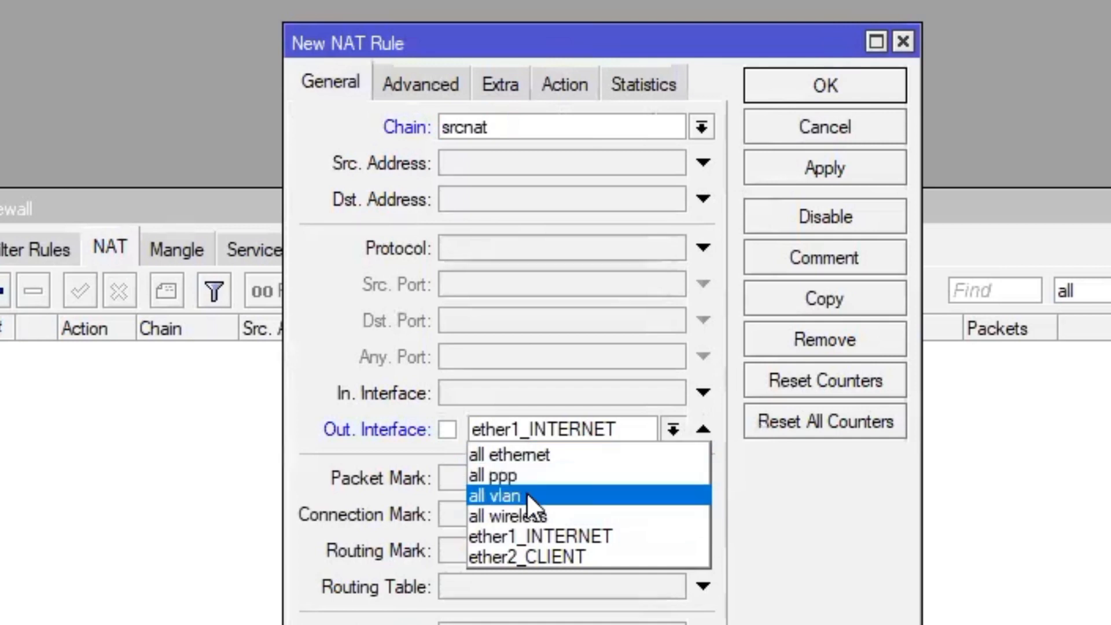
{"action": "left_click", "coordinate": [533, 531]}
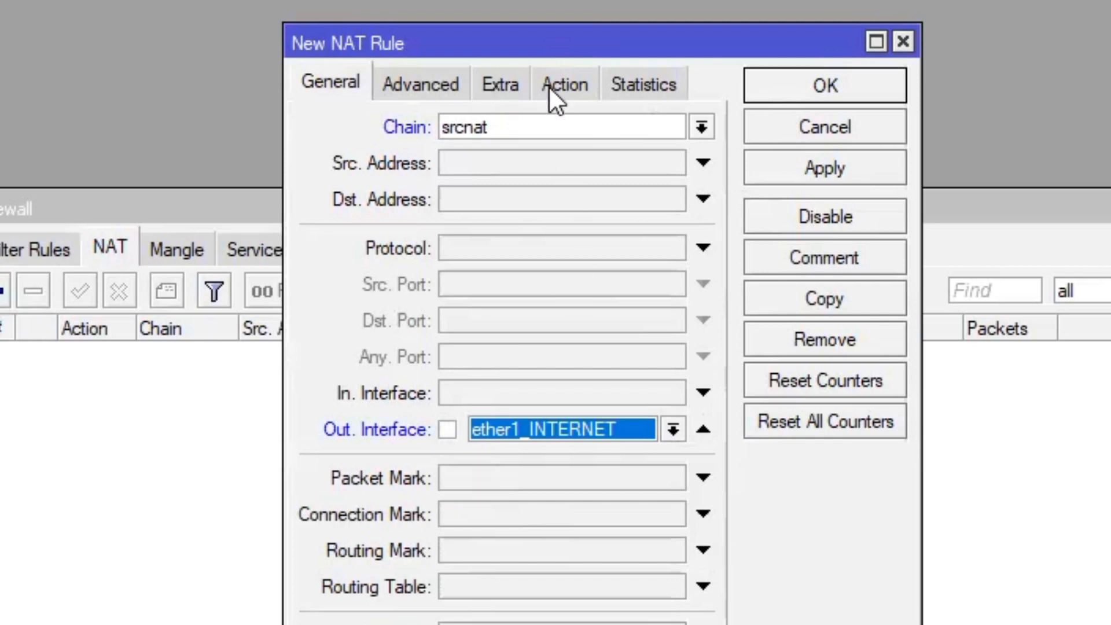
Set the NAT rule's action to masquerade, save the rule and close the firewall settings.
{"action": "left_click", "coordinate": [565, 90]}
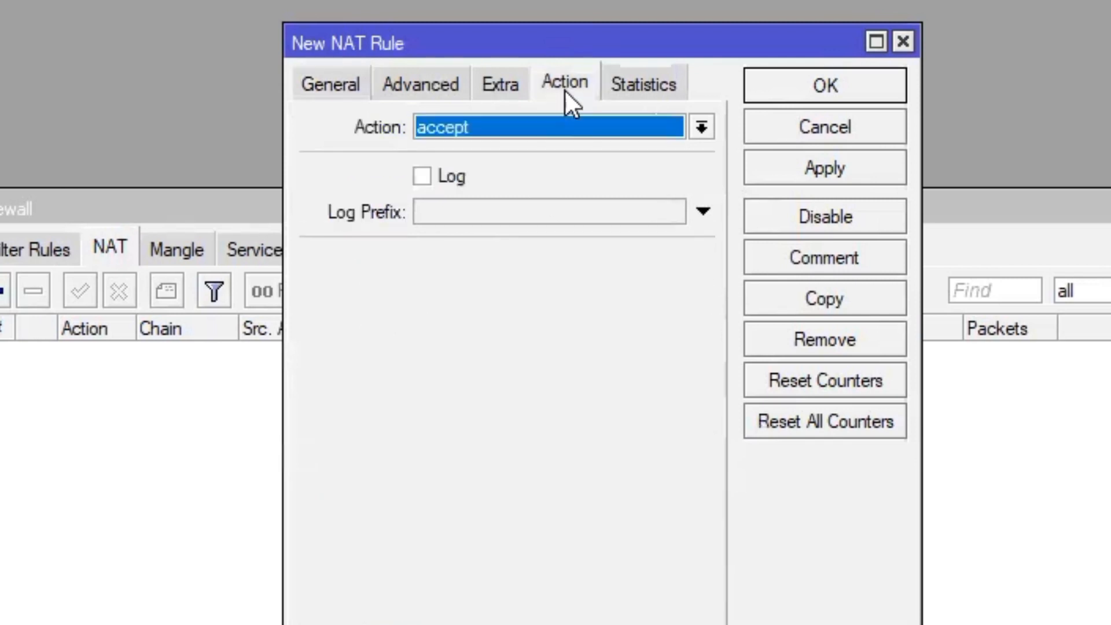
{"action": "left_click", "coordinate": [702, 129]}
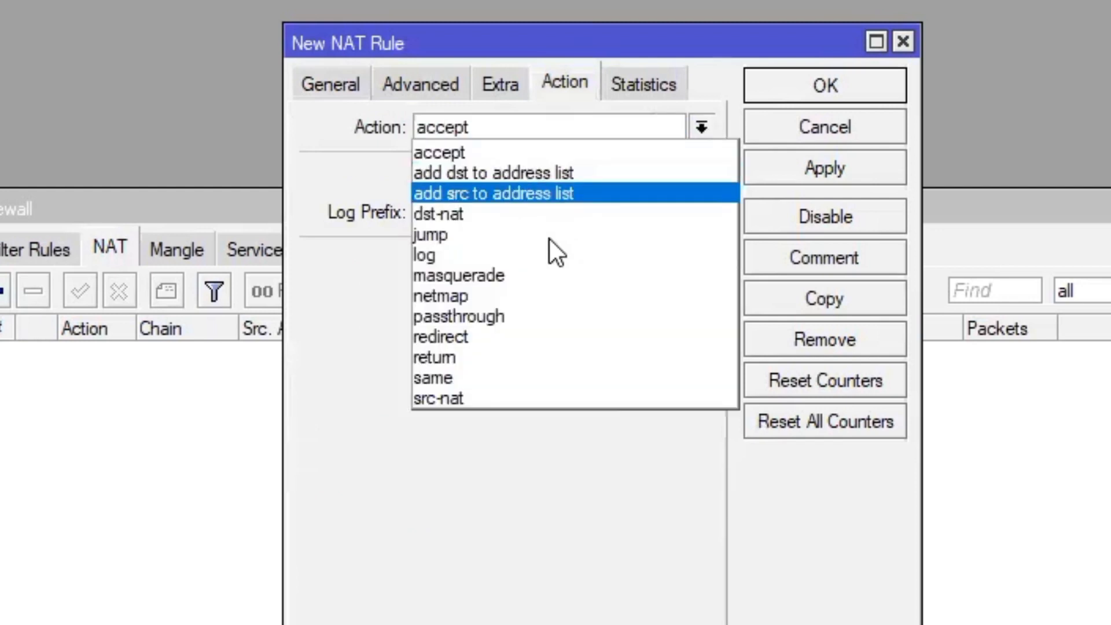
{"action": "left_click", "coordinate": [502, 274]}
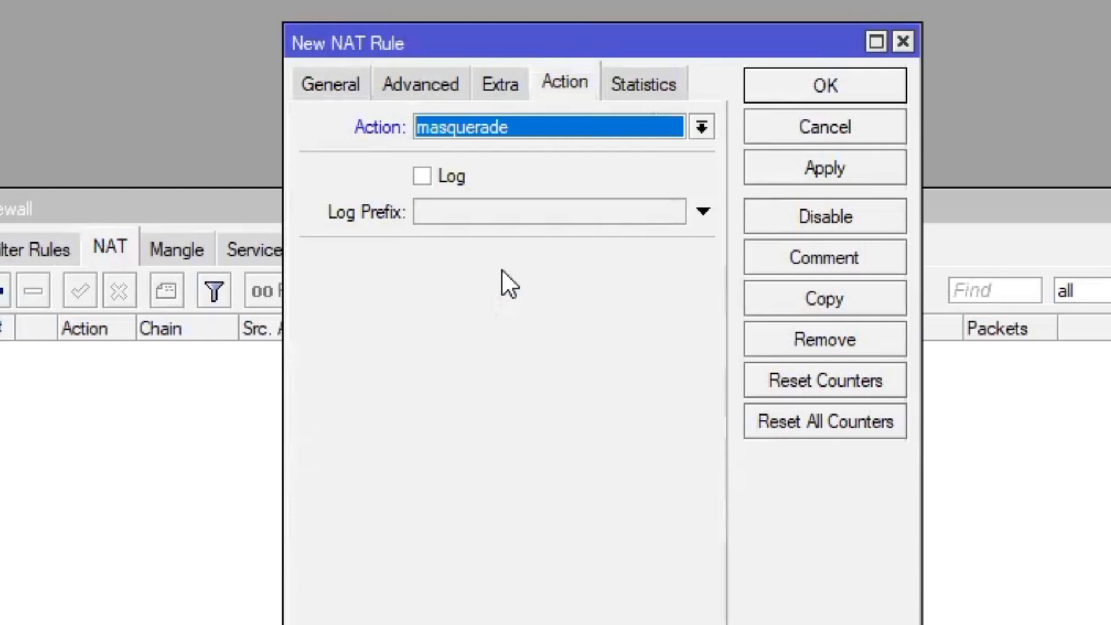
{"action": "left_click", "coordinate": [823, 169]}
{"action": "left_click", "coordinate": [823, 92]}
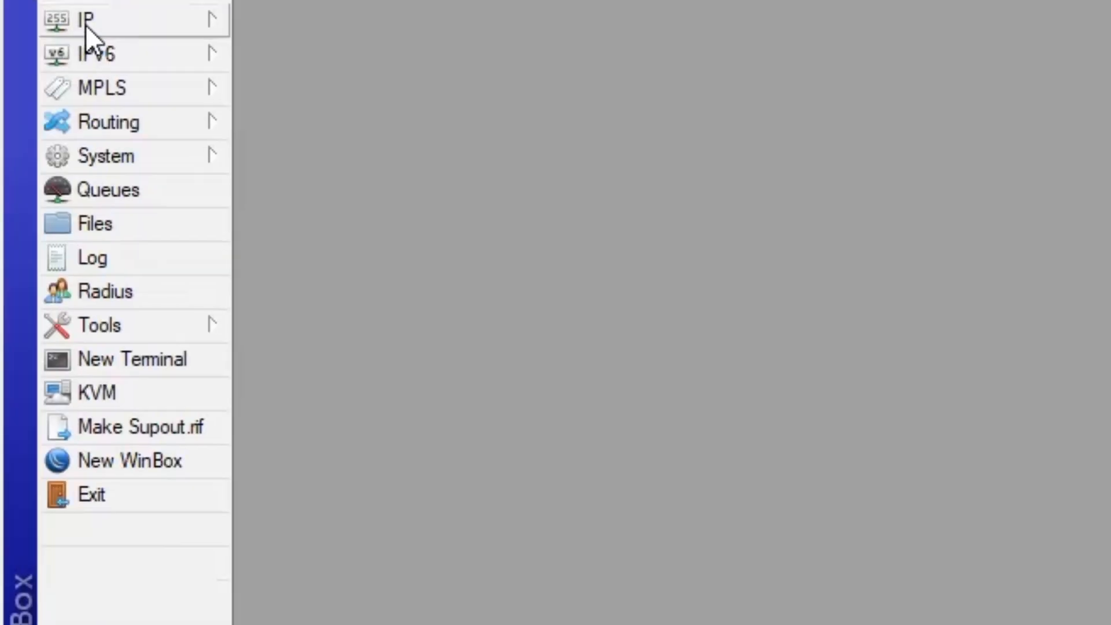
Add the IP address 192.168.10.1/24 to the ether2_CLIENT interface.
{"action": "left_click", "coordinate": [85, 24]}
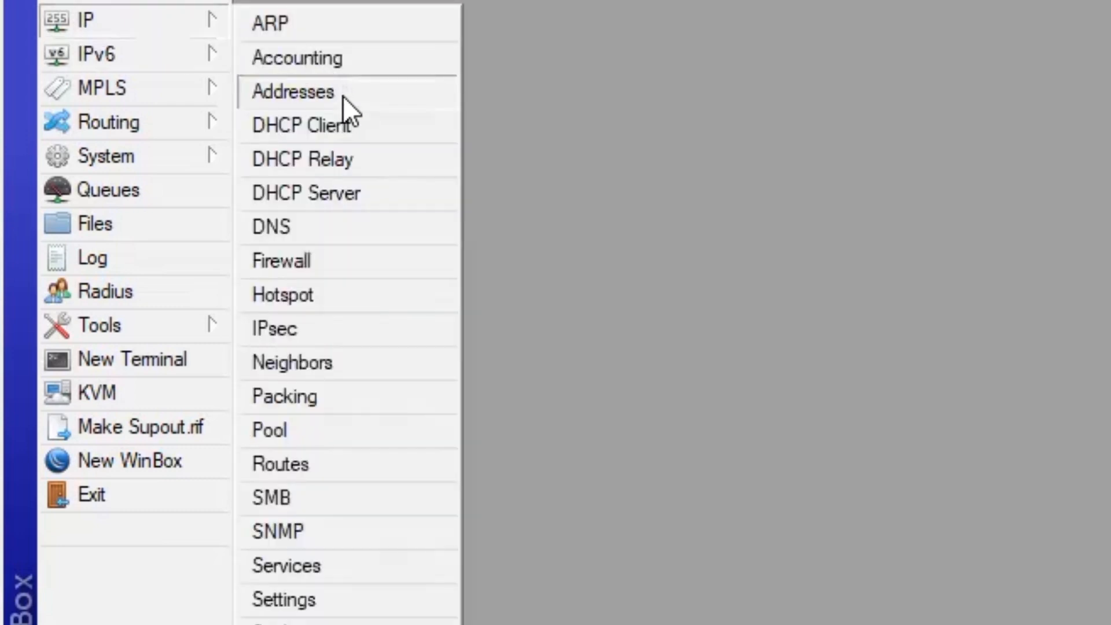
{"action": "left_click", "coordinate": [342, 92]}
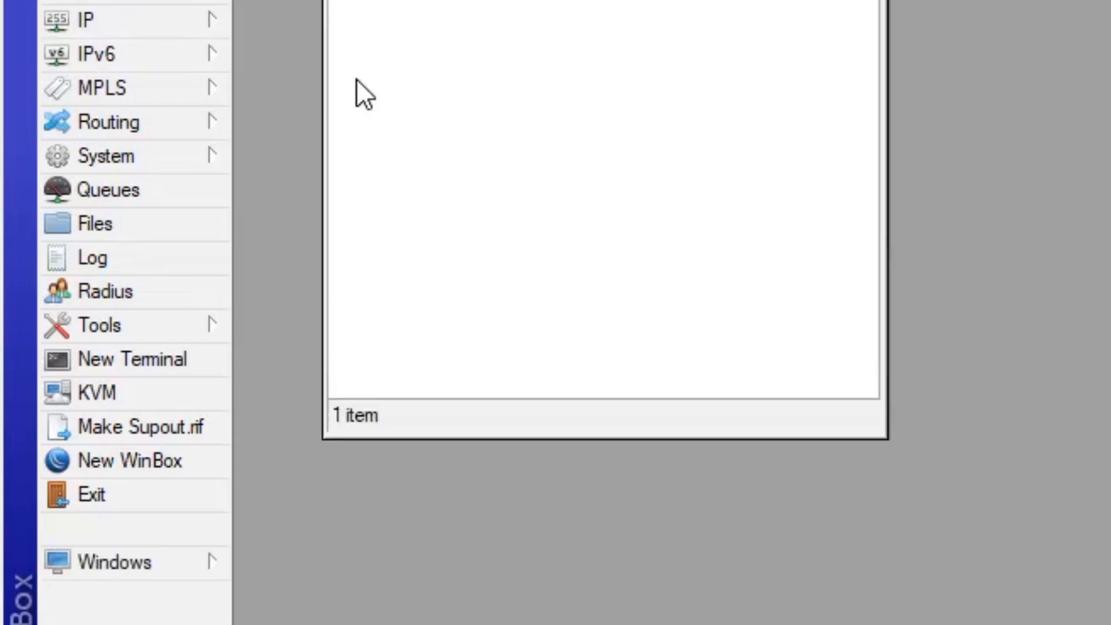
{"action": "left_click", "coordinate": [346, 0]}
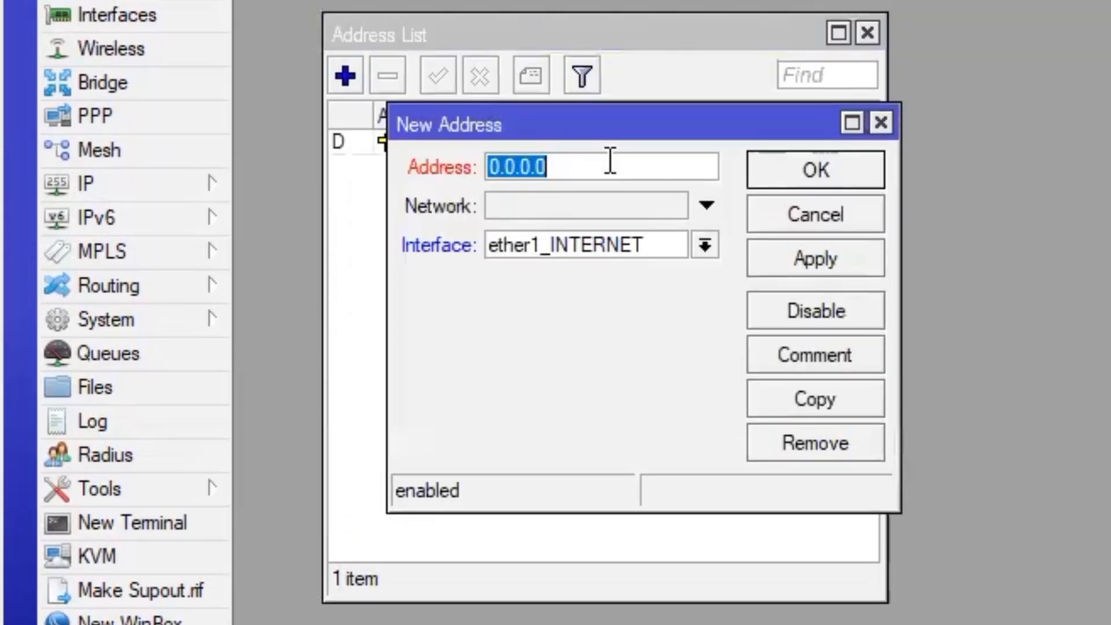
{"action": "type", "text": "192.168"}
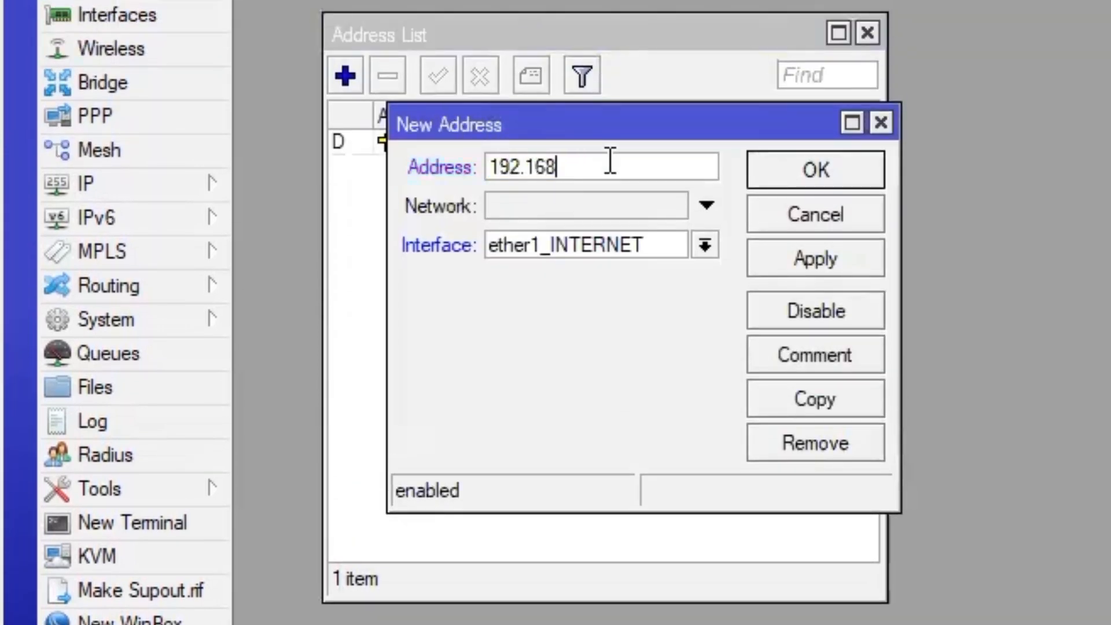
{"action": "type", "text": ".10.1/24"}
{"action": "left_click", "coordinate": [704, 246]}
{"action": "left_click", "coordinate": [620, 296]}
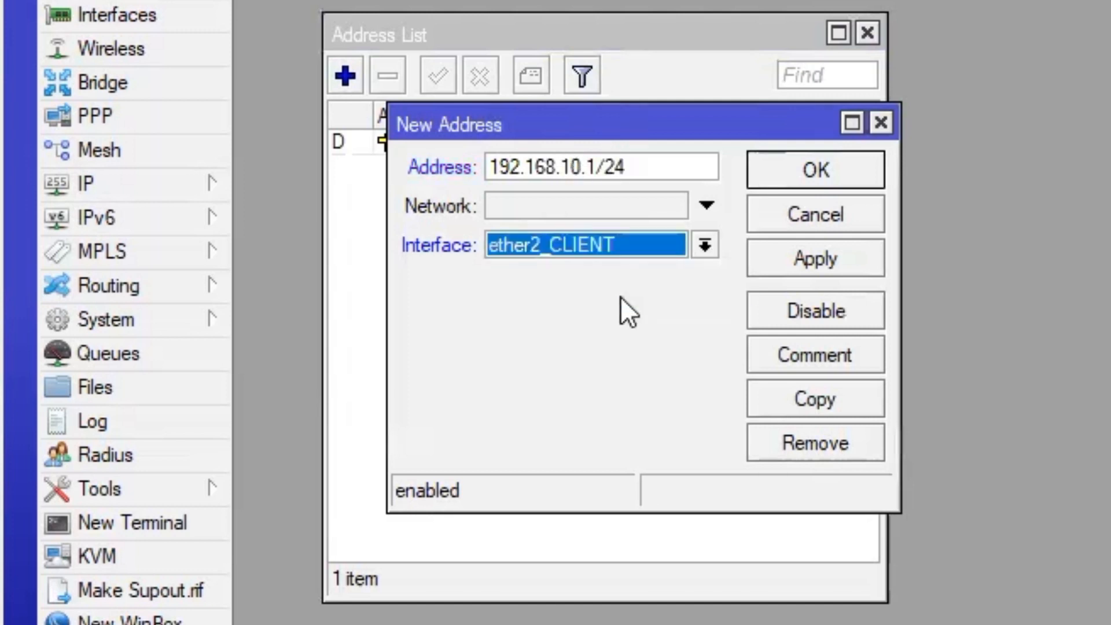
{"action": "left_click", "coordinate": [606, 167]}
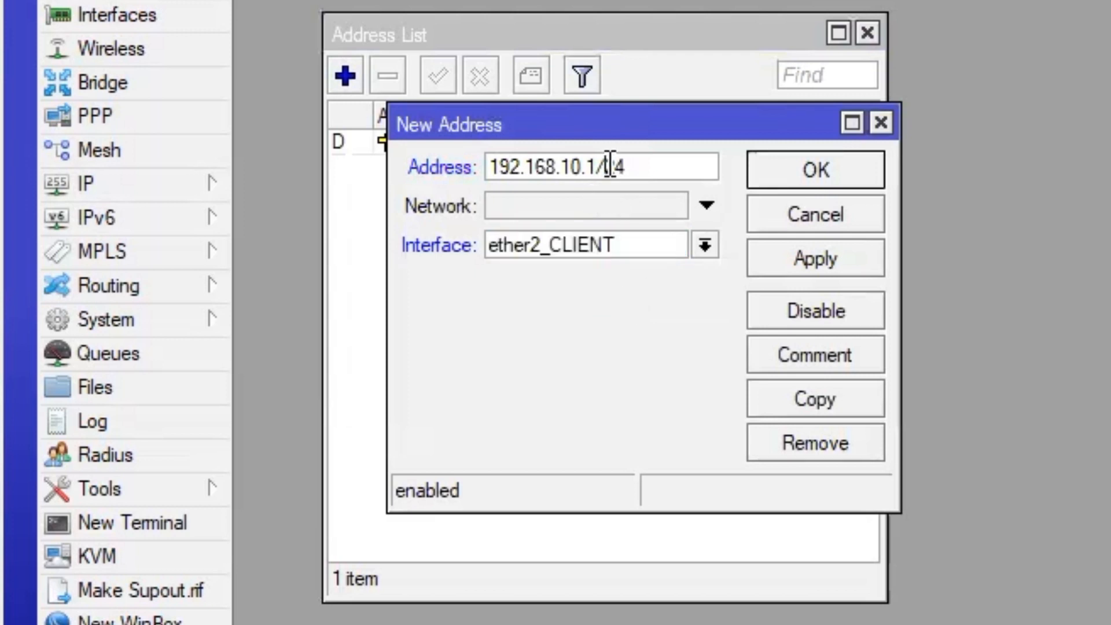
{"action": "left_click", "coordinate": [814, 262]}
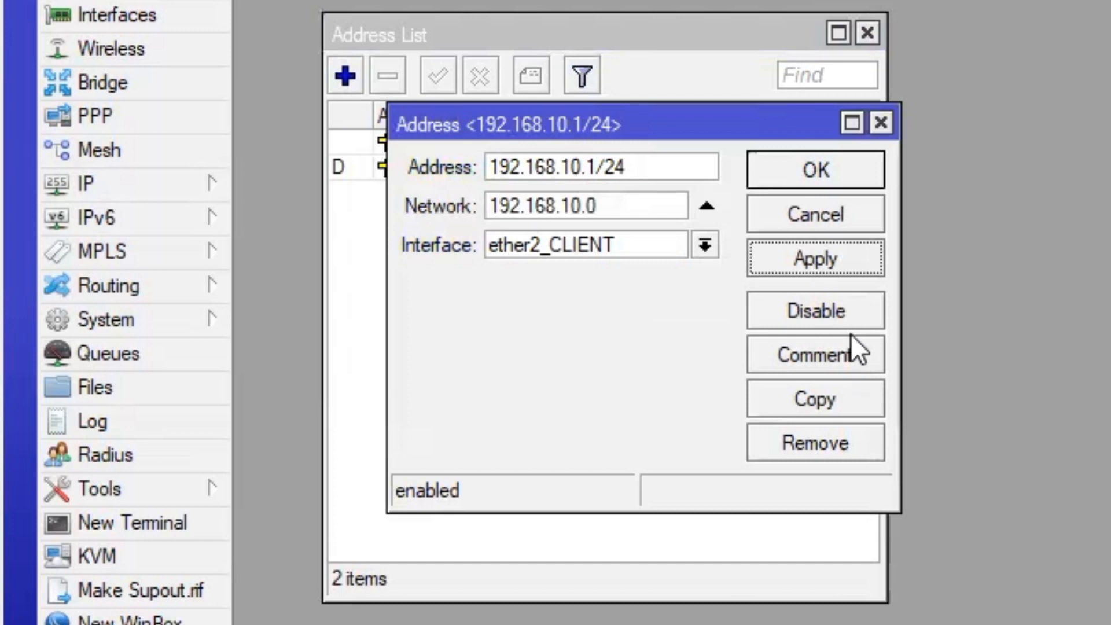
{"action": "left_click", "coordinate": [820, 168]}
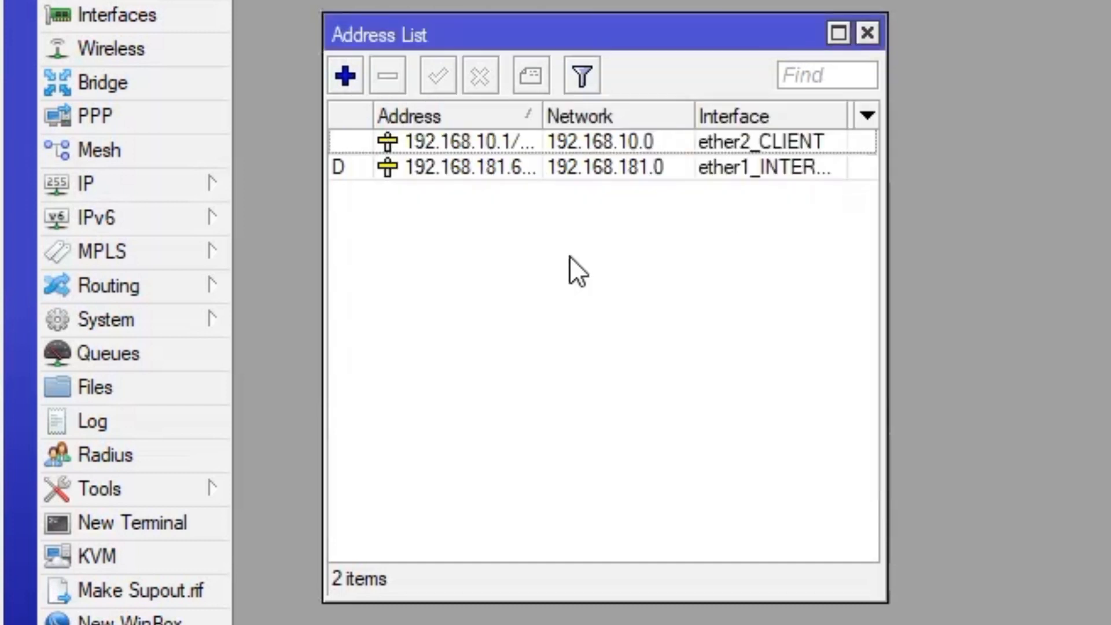
Inspect the address entries of ether1_INTERNET and ether2_CLIENT, and close the address list.
{"action": "left_click", "coordinate": [774, 158]}
{"action": "left_click", "coordinate": [787, 142]}
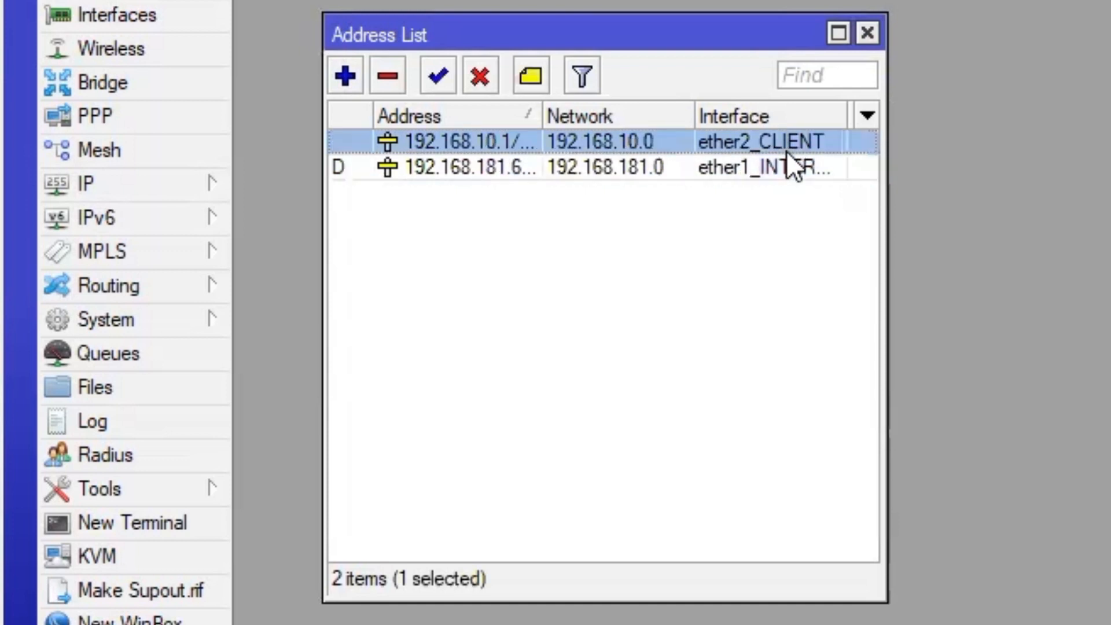
{"action": "left_click", "coordinate": [787, 160]}
{"action": "double_click", "coordinate": [483, 162]}
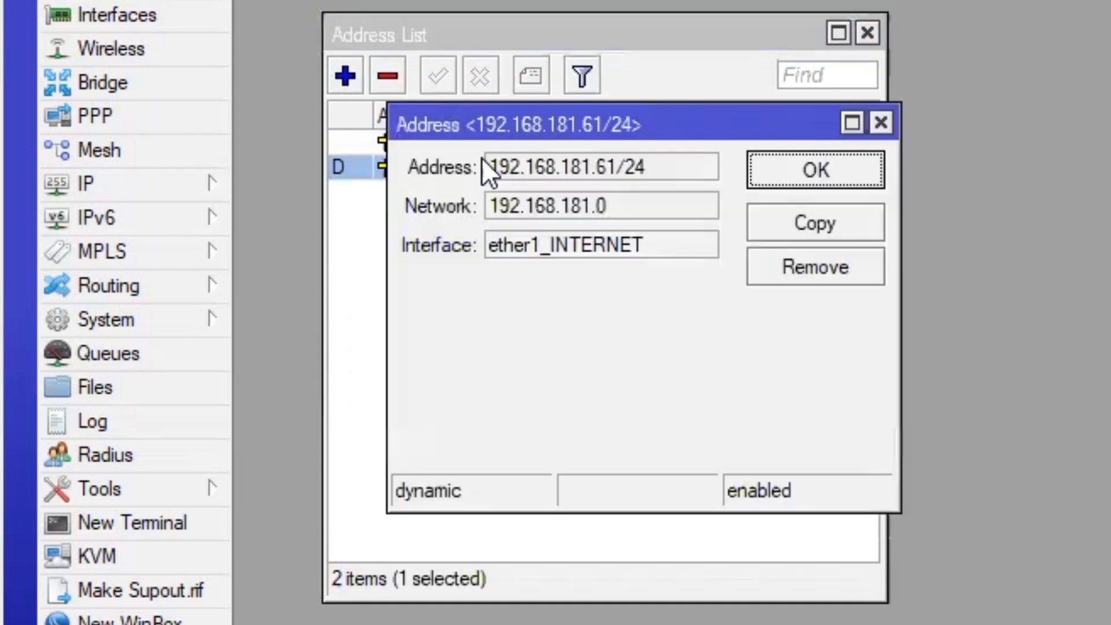
{"action": "left_click", "coordinate": [881, 122]}
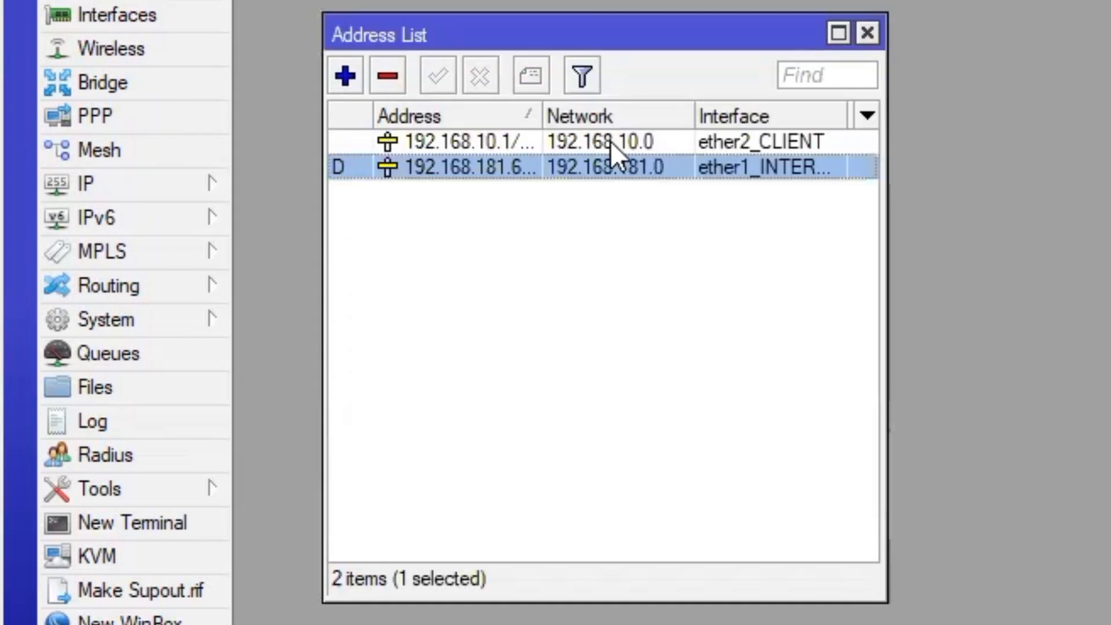
{"action": "double_click", "coordinate": [502, 139]}
{"action": "left_click", "coordinate": [881, 123]}
{"action": "left_click", "coordinate": [868, 33]}
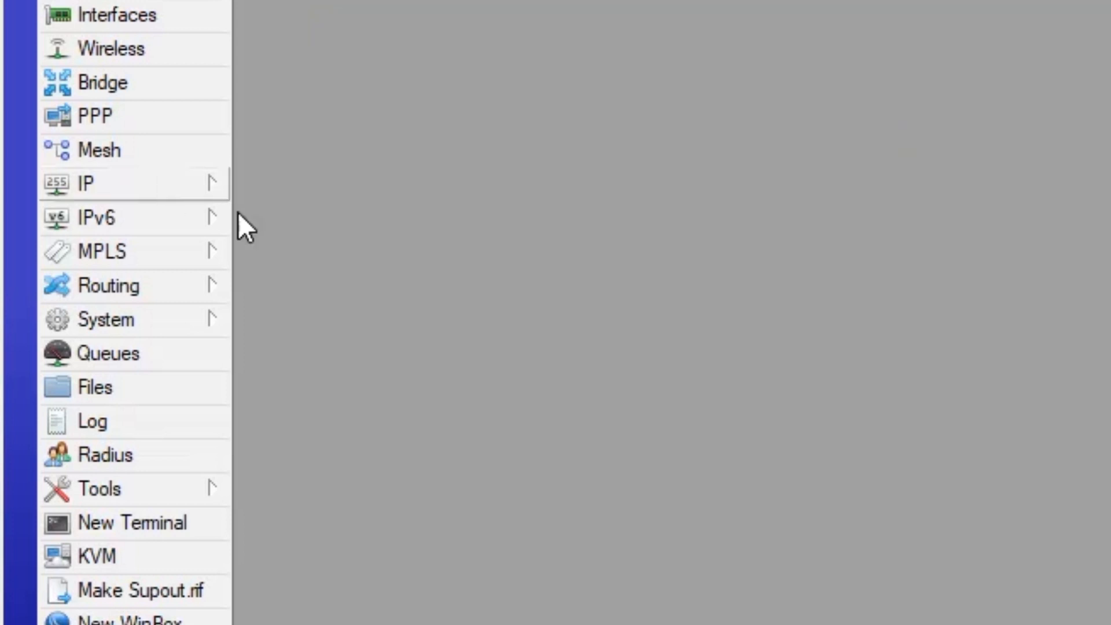
Start the DHCP server setup and choose ether2_CLIENT as the server interface.
{"action": "left_click", "coordinate": [145, 186]}
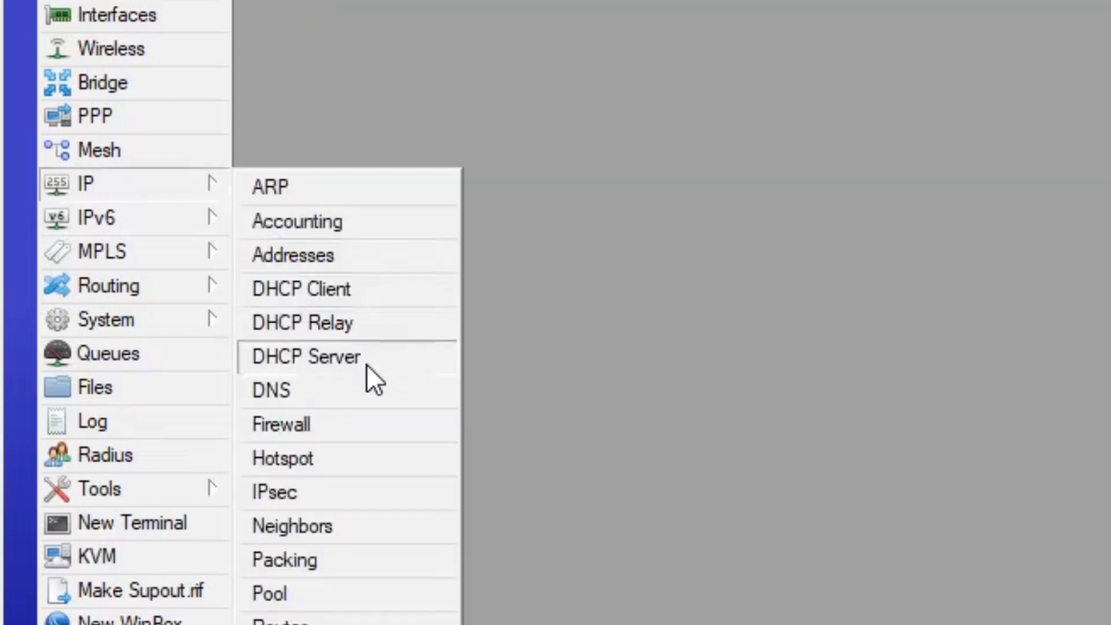
{"action": "left_click", "coordinate": [367, 364]}
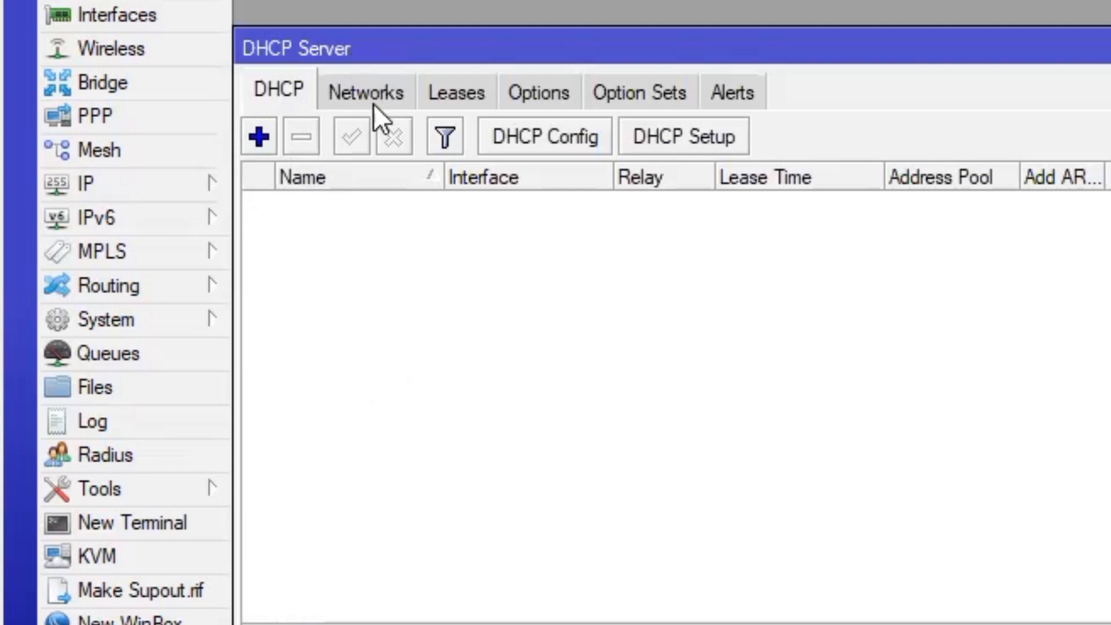
{"action": "left_click", "coordinate": [698, 140]}
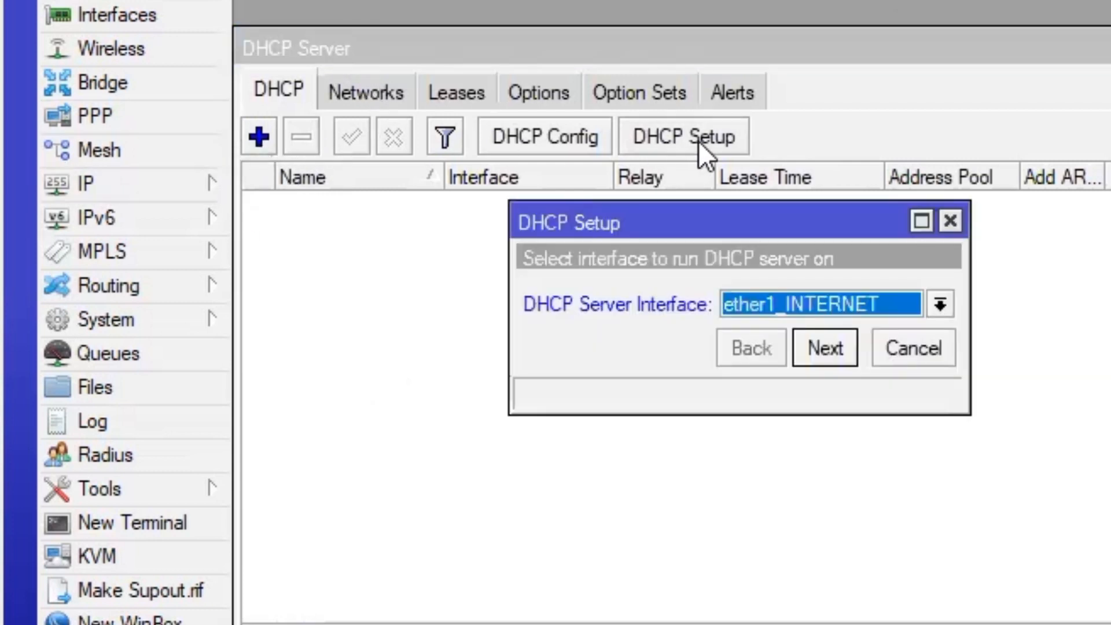
{"action": "left_click", "coordinate": [941, 306]}
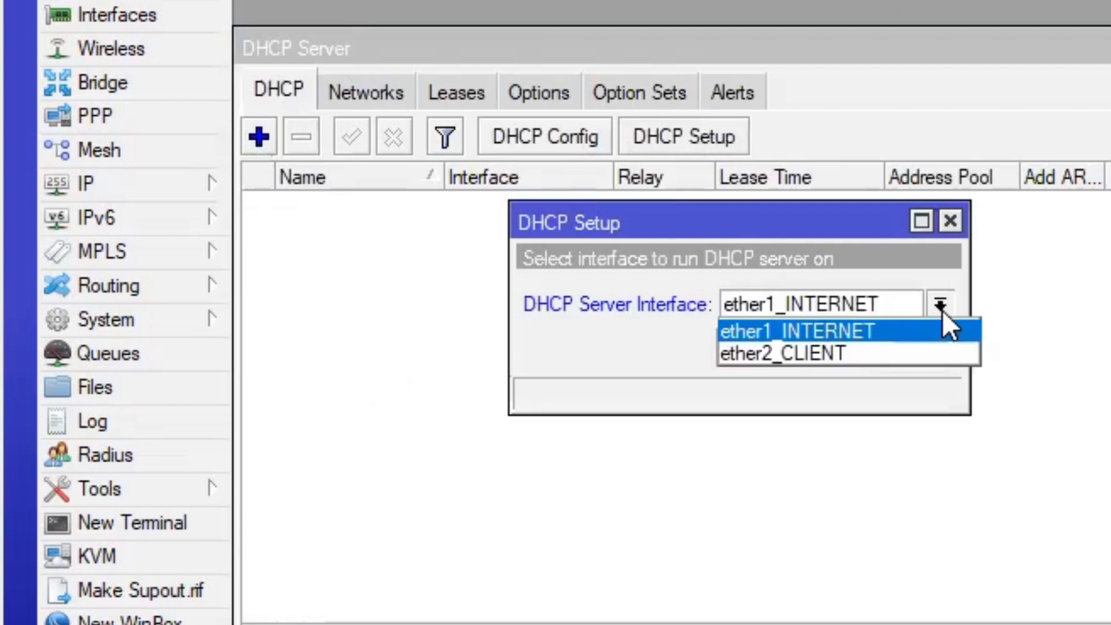
{"action": "left_click", "coordinate": [902, 350]}
{"action": "left_click", "coordinate": [817, 347]}
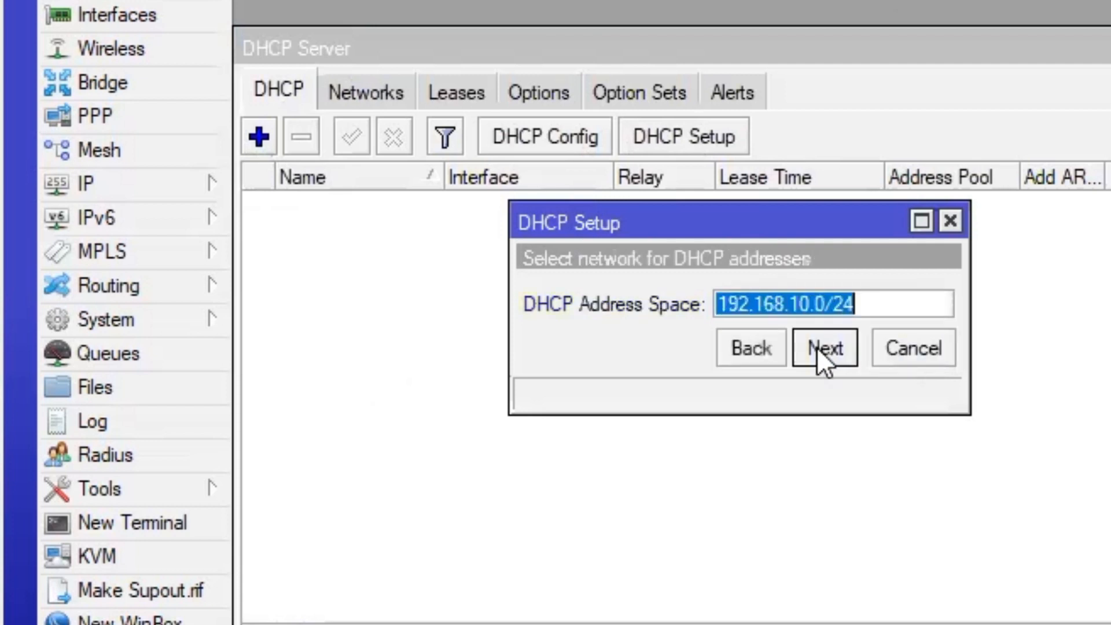
Accept address space 192.168.10.0/24, DNS server 192.168.181.181 and the other proposed DHCP settings, finish the setup and close the DHCP server list.
{"action": "left_click", "coordinate": [818, 347]}
{"action": "left_click", "coordinate": [817, 347]}
{"action": "left_click", "coordinate": [818, 347]}
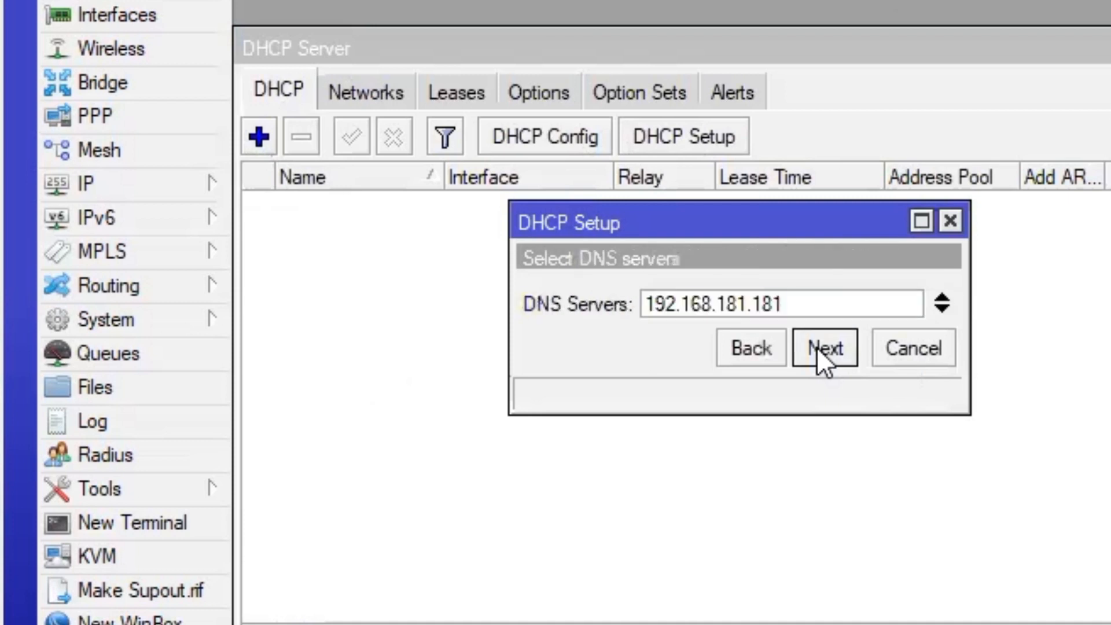
{"action": "left_click", "coordinate": [817, 348]}
{"action": "left_click", "coordinate": [817, 346]}
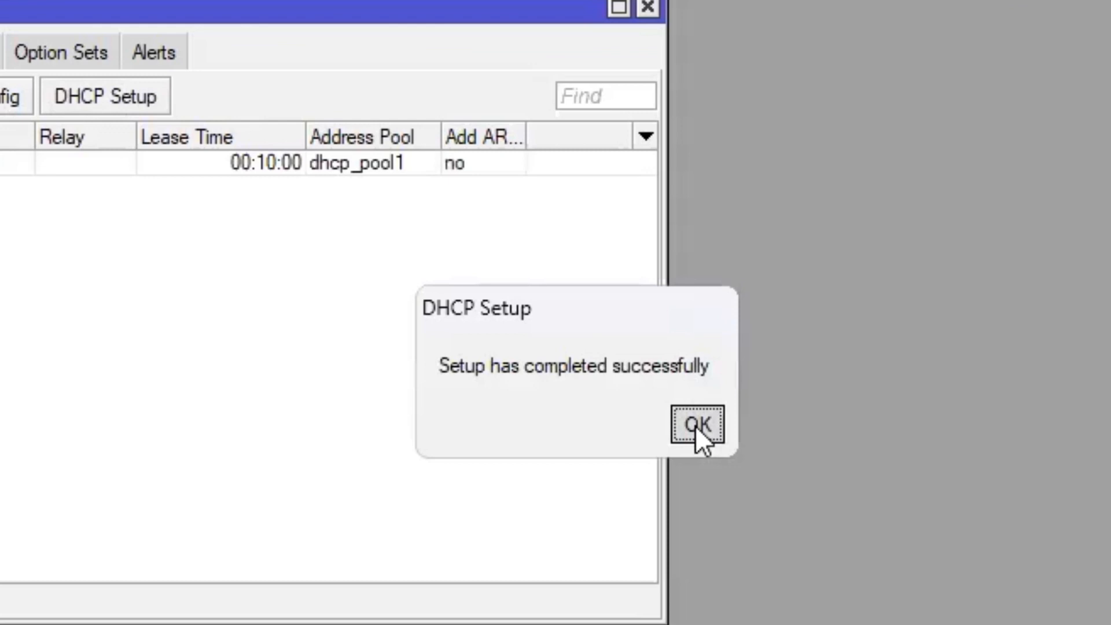
{"action": "left_click", "coordinate": [696, 426]}
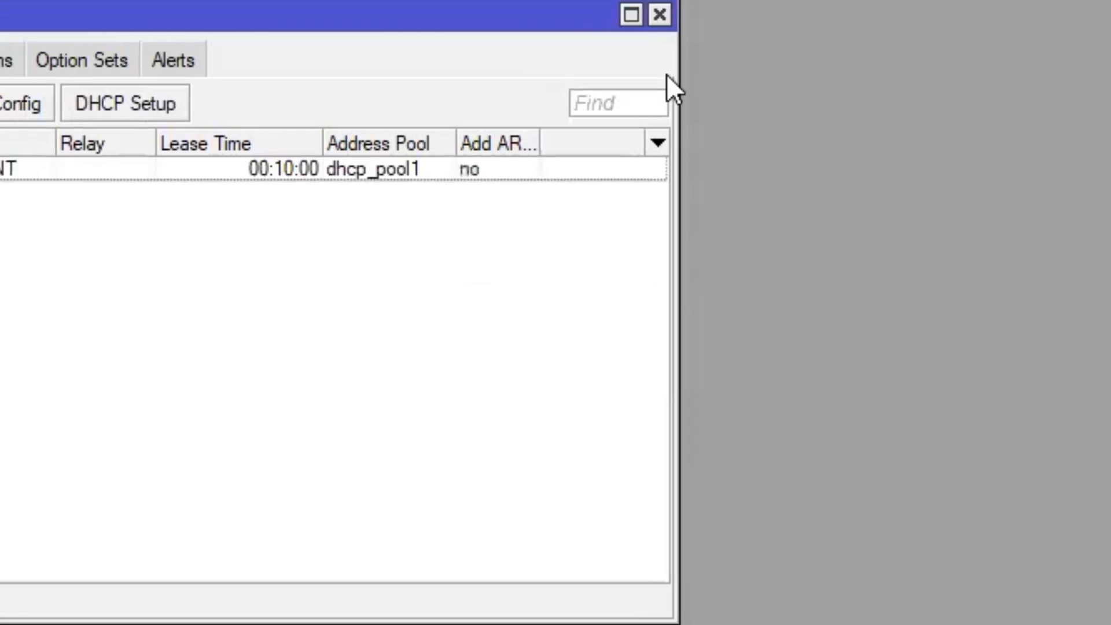
{"action": "left_click", "coordinate": [647, 7]}
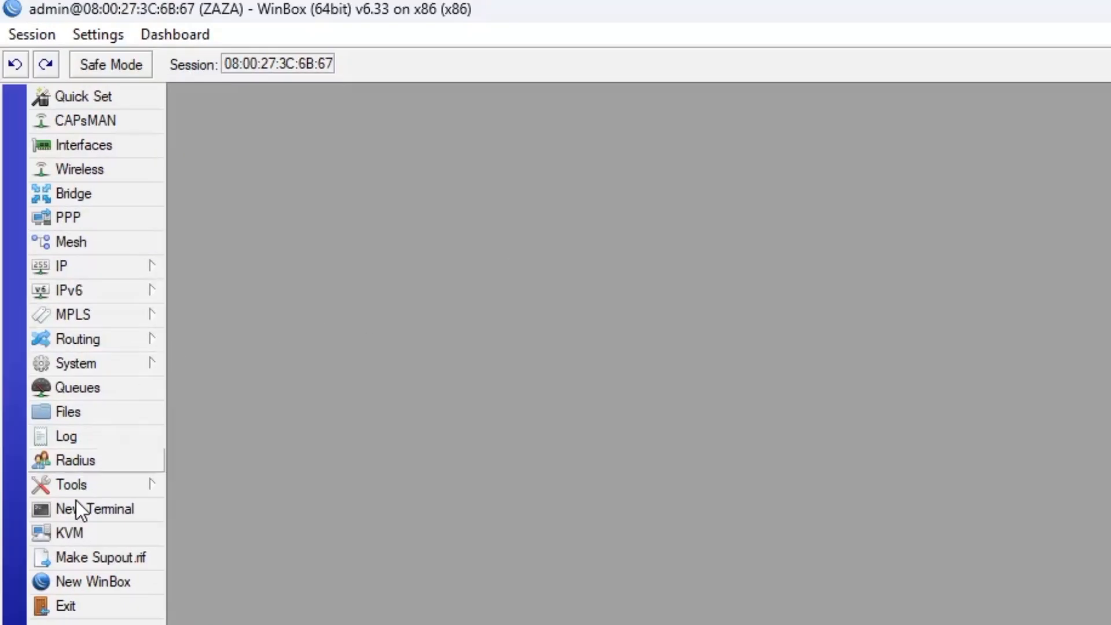
Ping 8.8.8.8 from a new router terminal to test internet access, and stop the ping after several replies.
{"action": "left_click", "coordinate": [79, 509]}
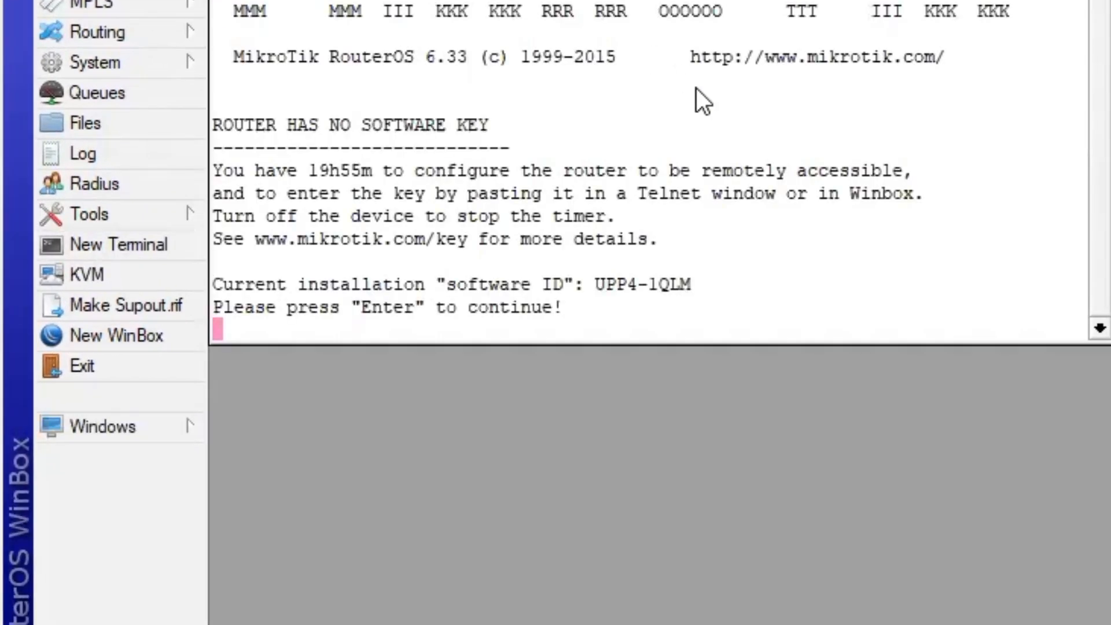
{"action": "key", "text": "Return"}
{"action": "type", "text": "PING 8.8.8.8"}
{"action": "key", "text": "Return"}
{"action": "type", "text": "ping"}
{"action": "key", "text": "Return"}
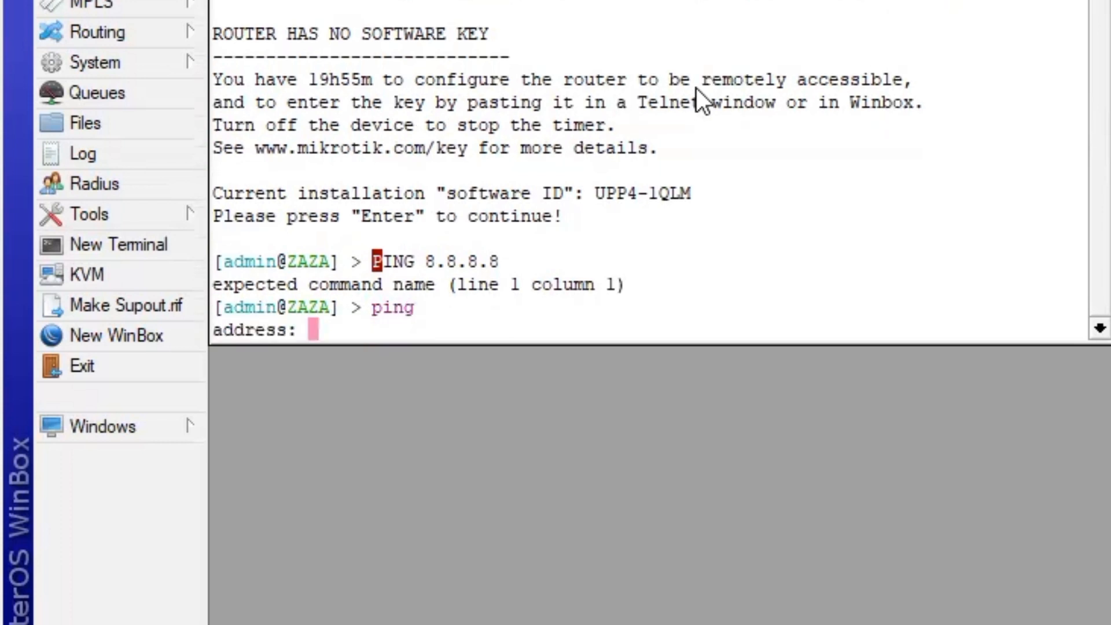
{"action": "type", "text": "8.8.8.8"}
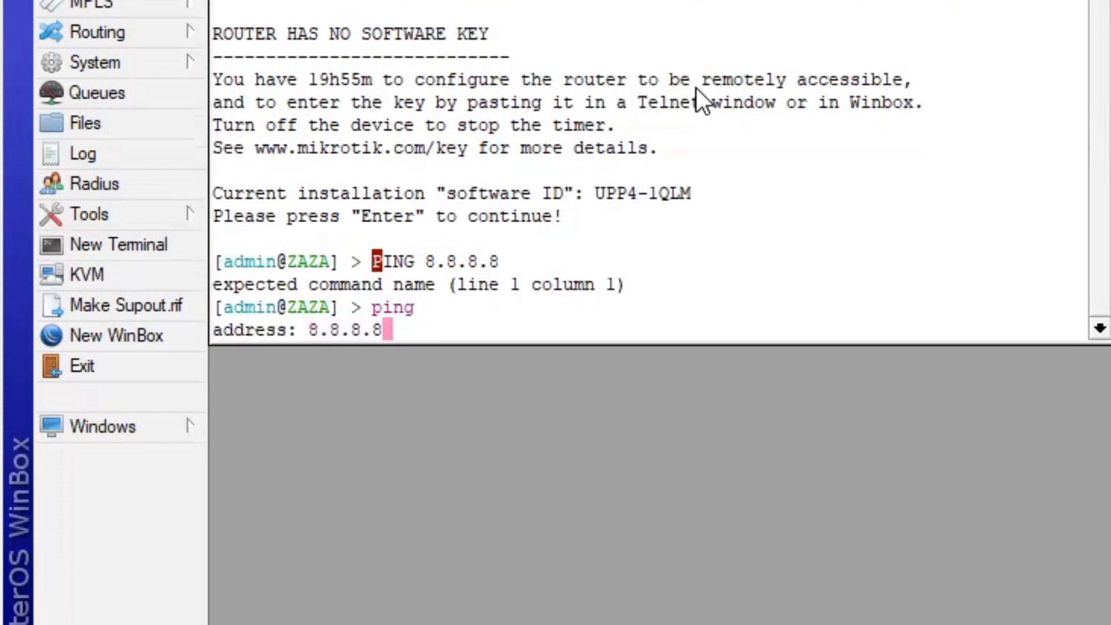
{"action": "key", "text": "Return"}
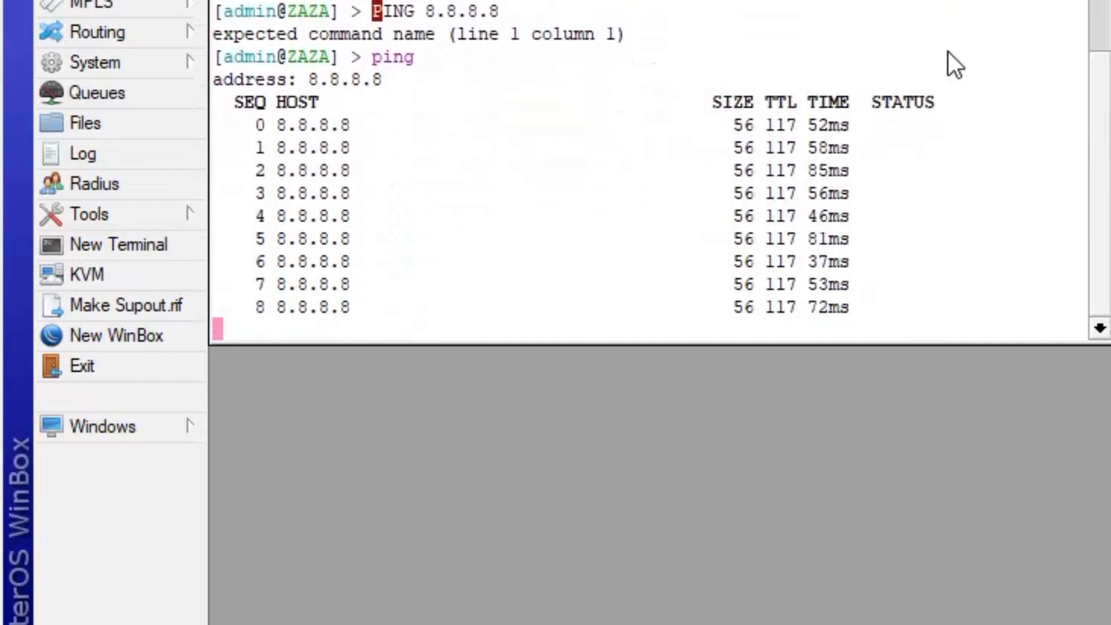
{"action": "key", "text": "ctrl+c"}
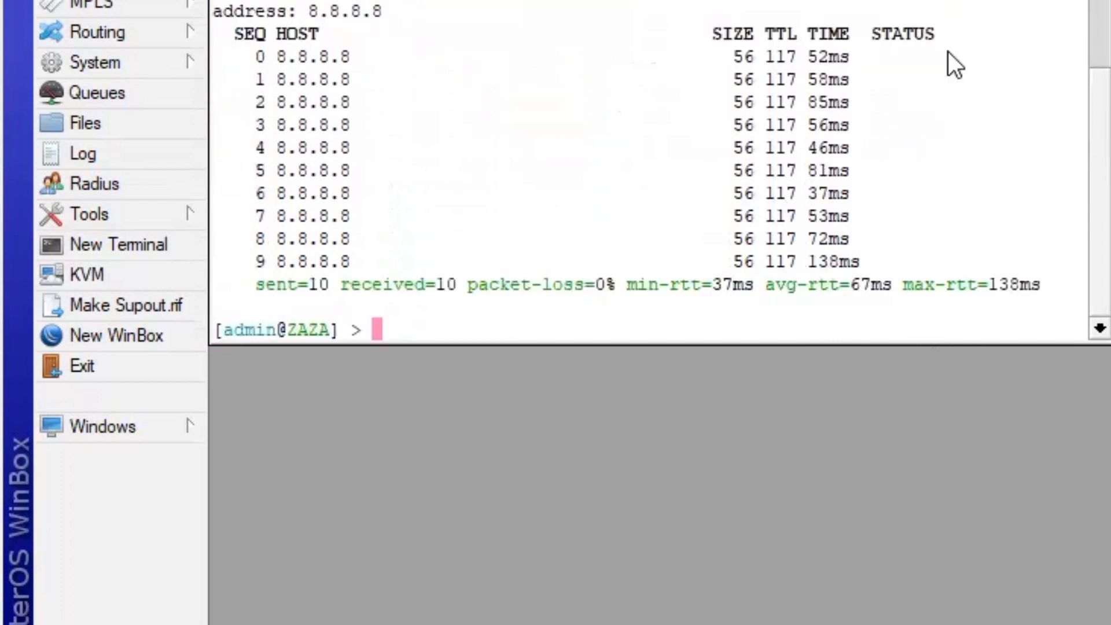
{"action": "type", "text": "ping"}
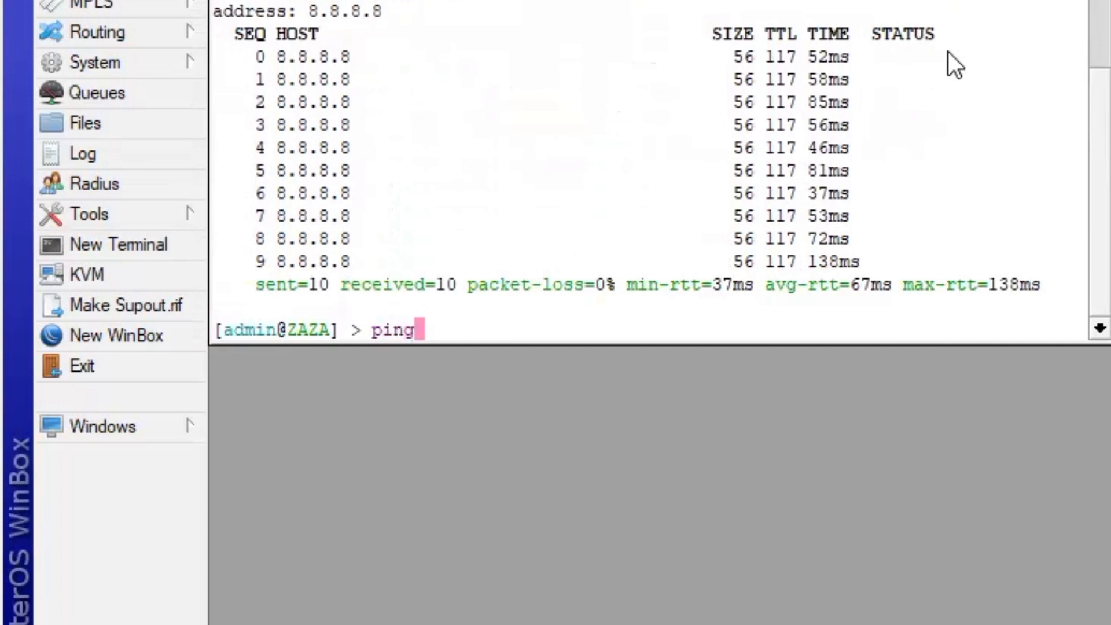
{"action": "key", "text": "Return"}
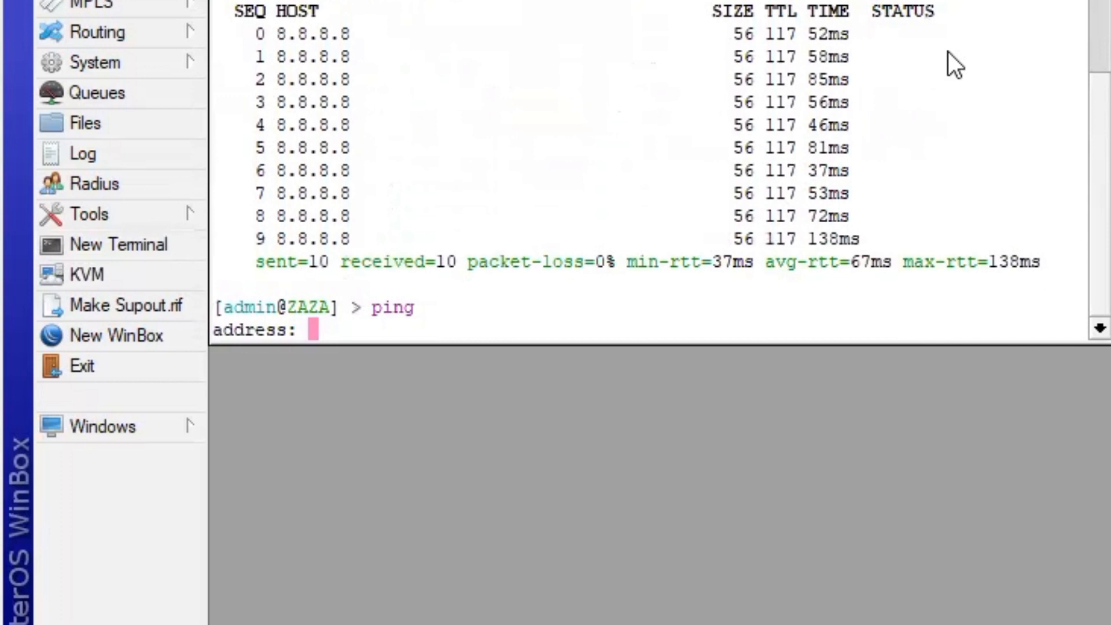
{"action": "type", "text": "192"}
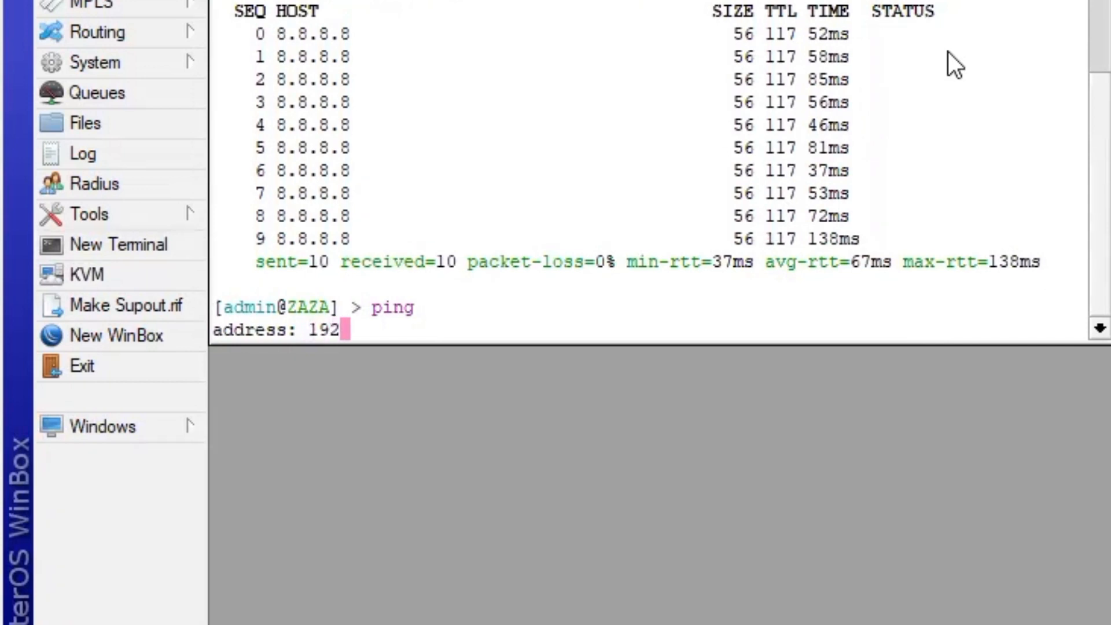
{"action": "key", "text": "BackSpace"}
{"action": "key", "text": "BackSpace"}
{"action": "key", "text": "BackSpace"}
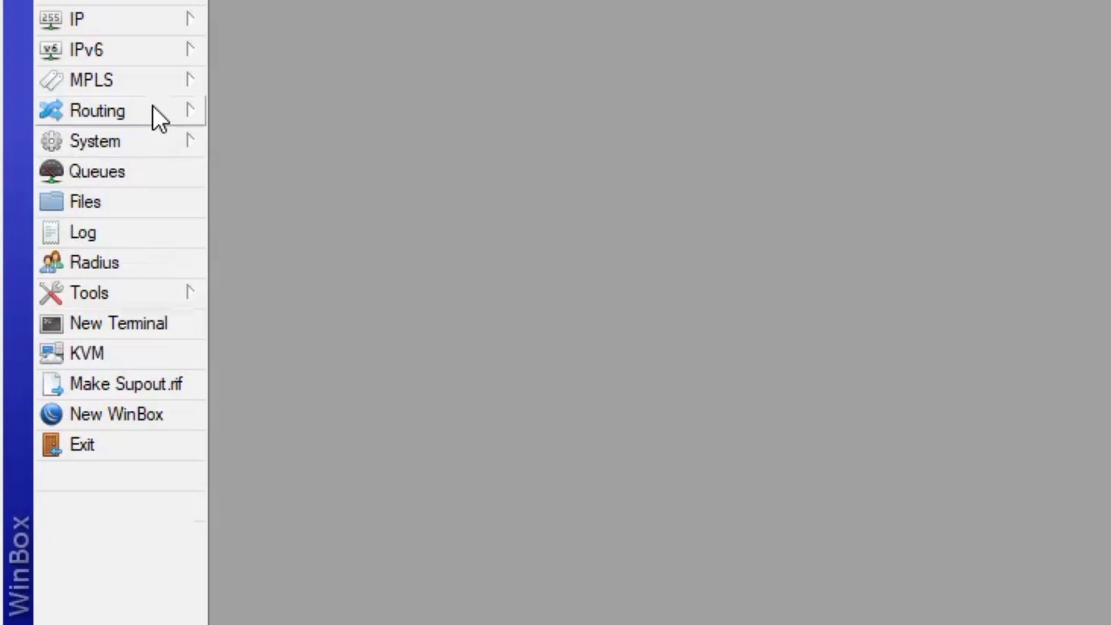
Set the router's DNS server to 8.8.8.8, apply the change and close the DNS settings.
{"action": "left_click", "coordinate": [129, 25]}
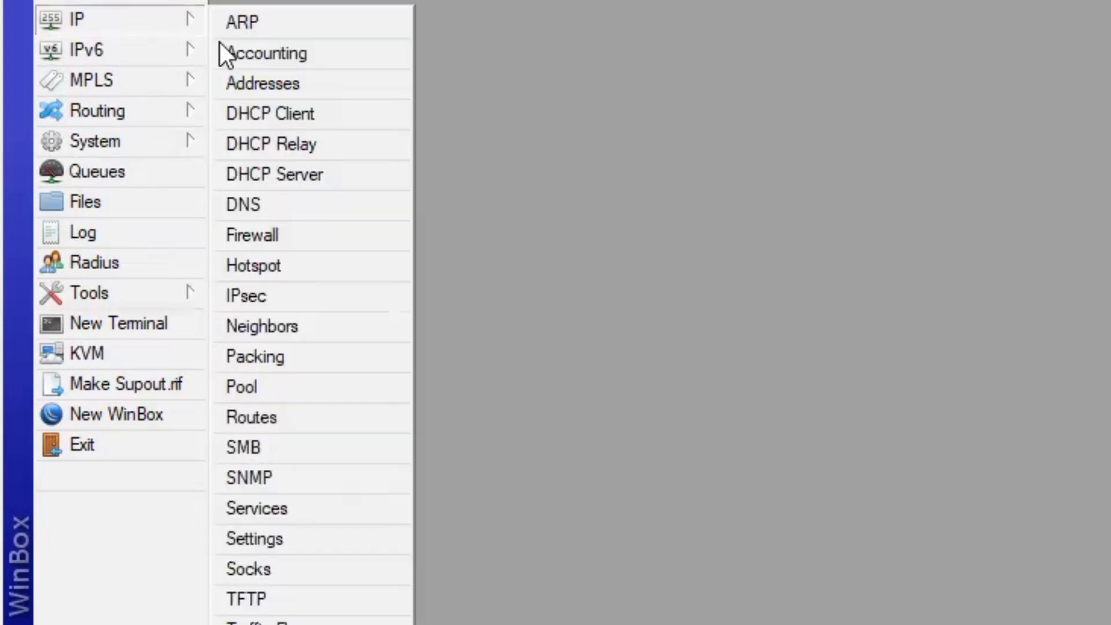
{"action": "left_click", "coordinate": [286, 206]}
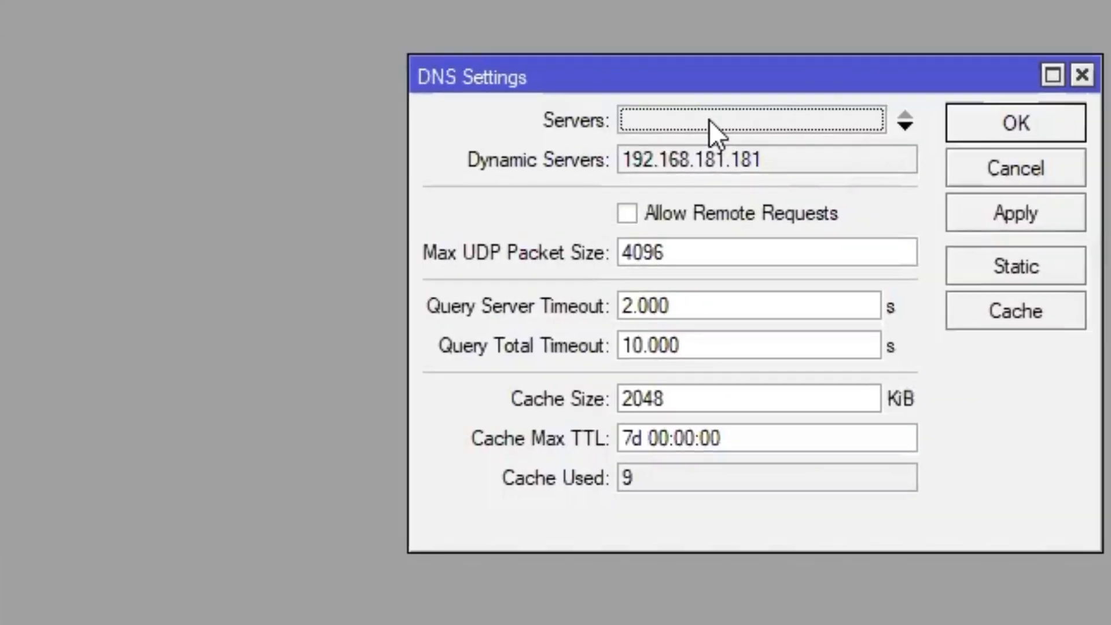
{"action": "left_click", "coordinate": [706, 125]}
{"action": "type", "text": "8.8.8.8"}
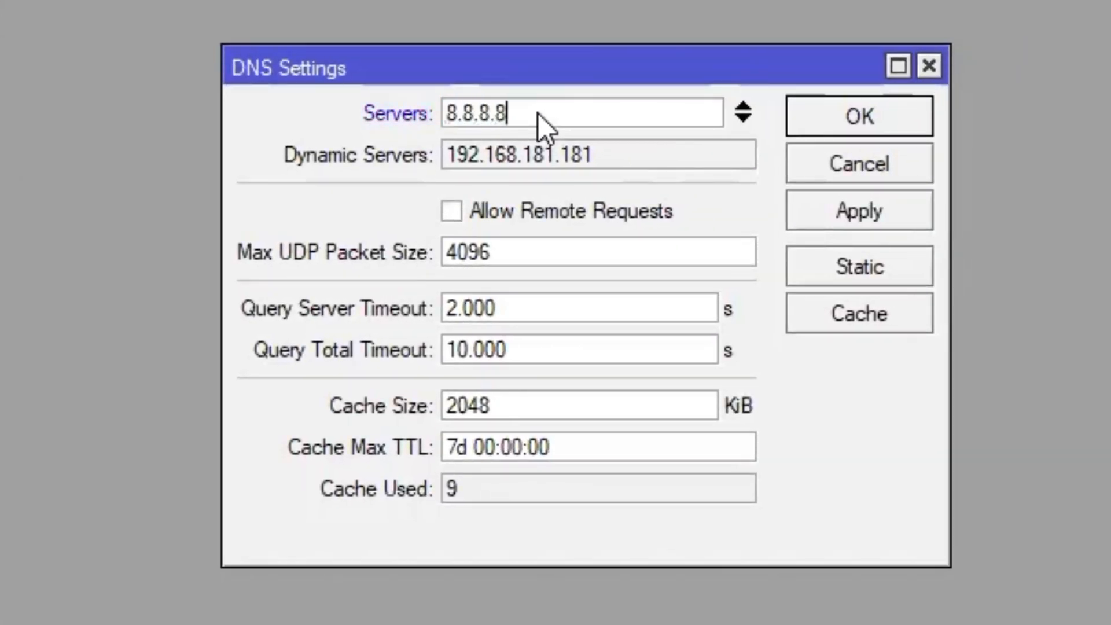
{"action": "left_click", "coordinate": [846, 209]}
{"action": "left_click", "coordinate": [881, 128]}
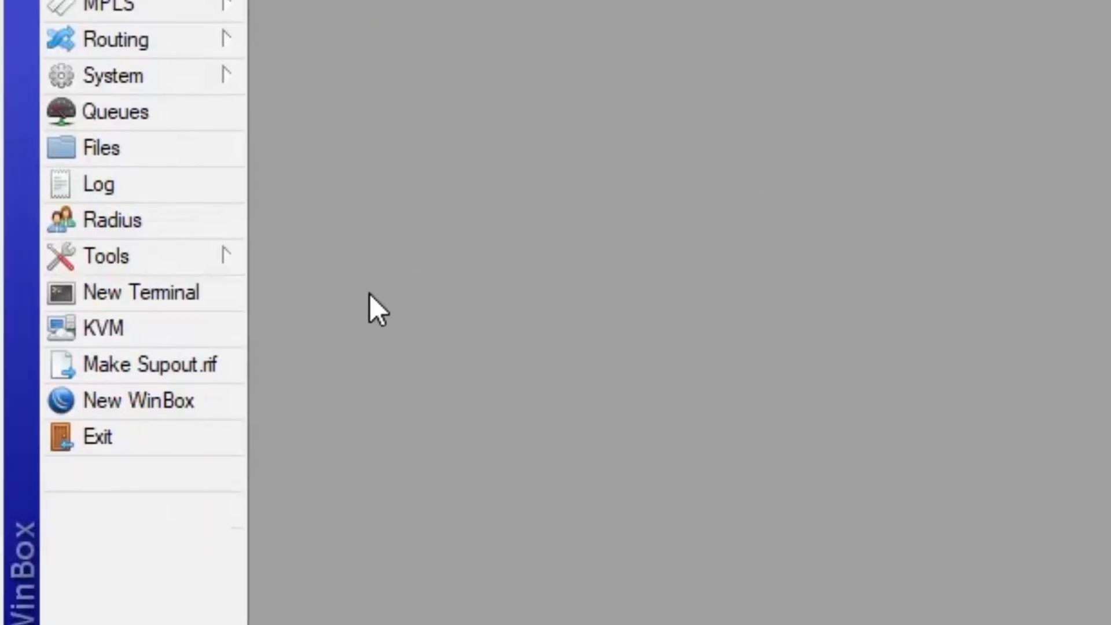
Open a fresh router terminal and ping 8.8.8.8 again with the new DNS server configured.
{"action": "left_click", "coordinate": [149, 290]}
{"action": "key", "text": "Return"}
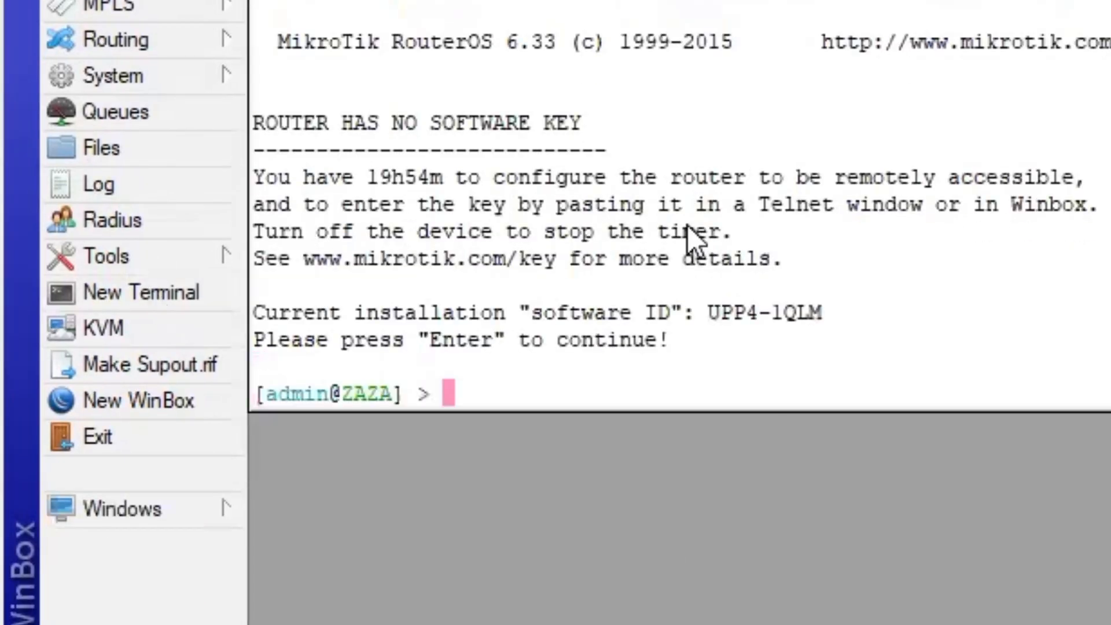
{"action": "type", "text": "ping"}
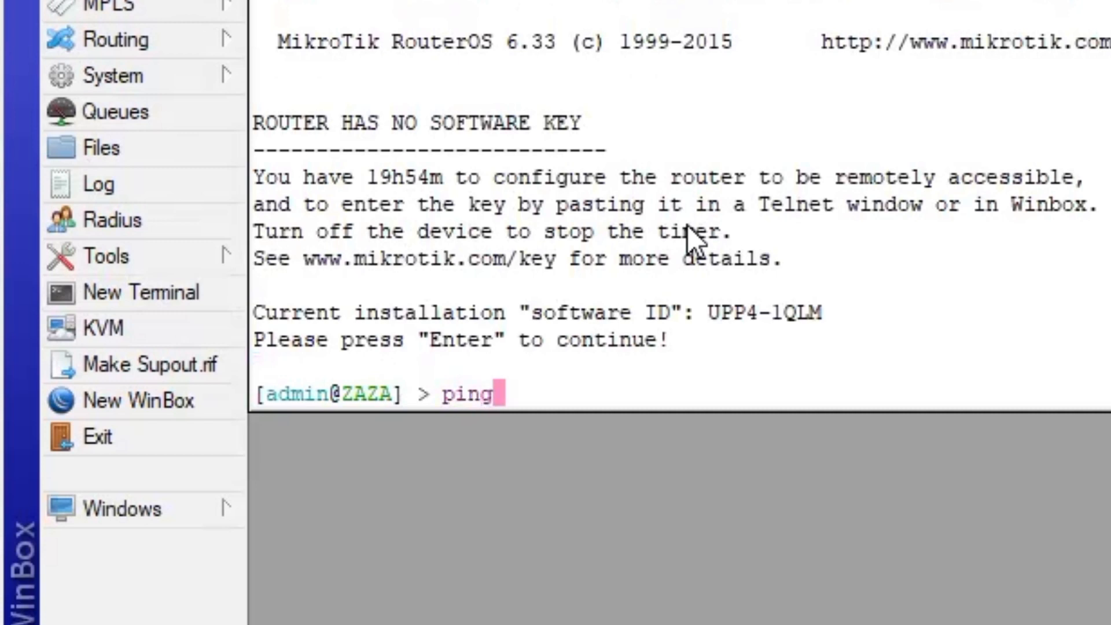
{"action": "key", "text": "Return"}
{"action": "type", "text": "8.8.8.8"}
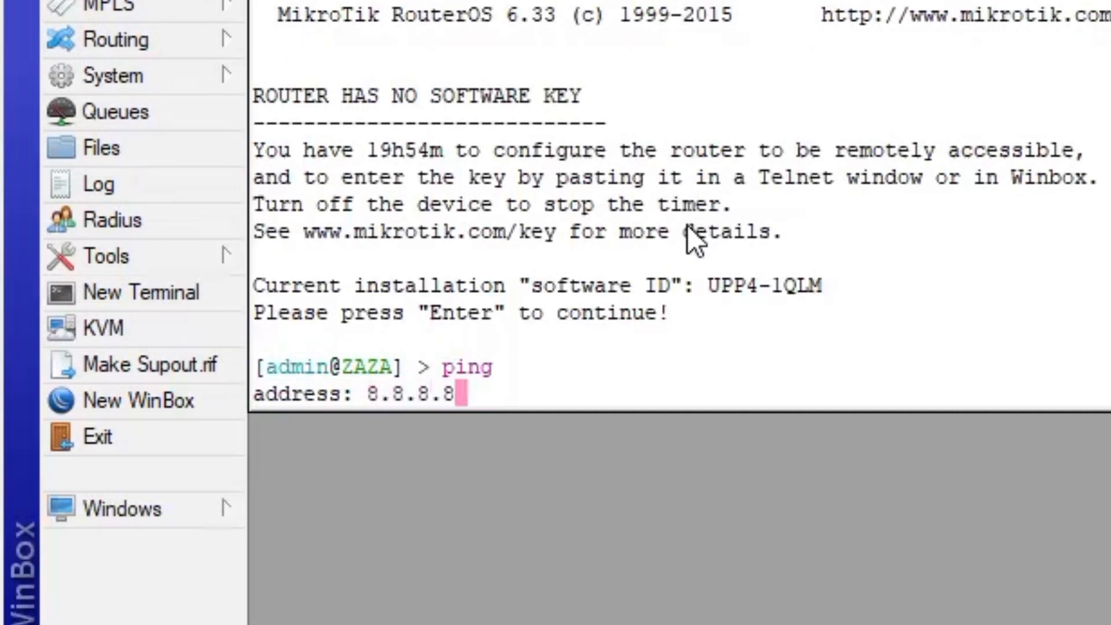
{"action": "key", "text": "Return"}
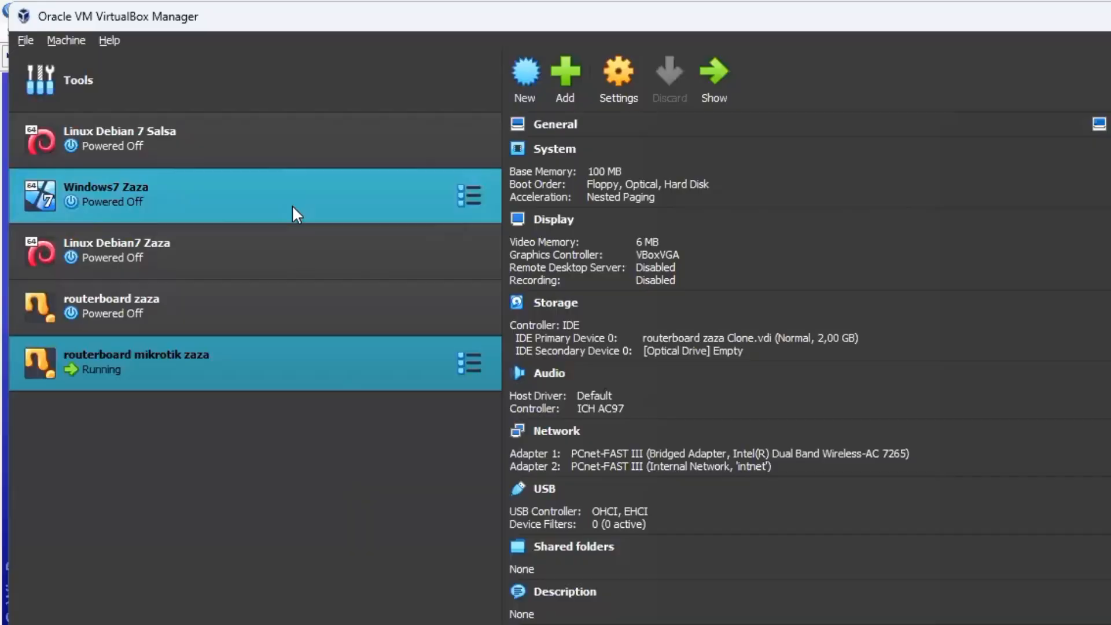
Switch to VirtualBox, start the Windows 7 client virtual machine and launch cmd in it.
{"action": "left_click", "coordinate": [292, 204]}
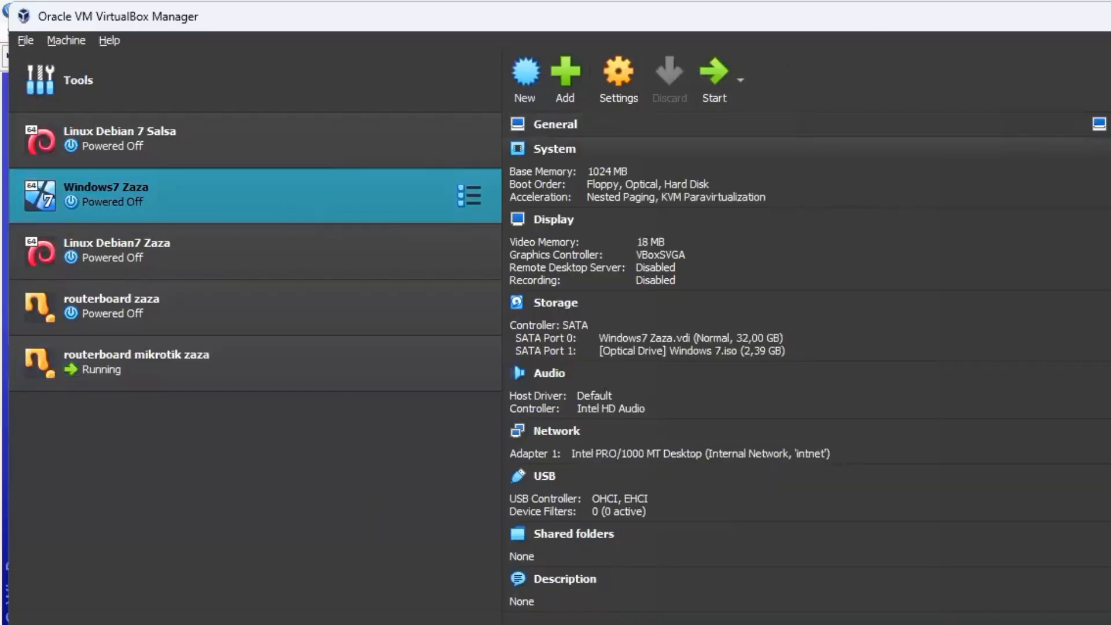
{"action": "left_click", "coordinate": [701, 90]}
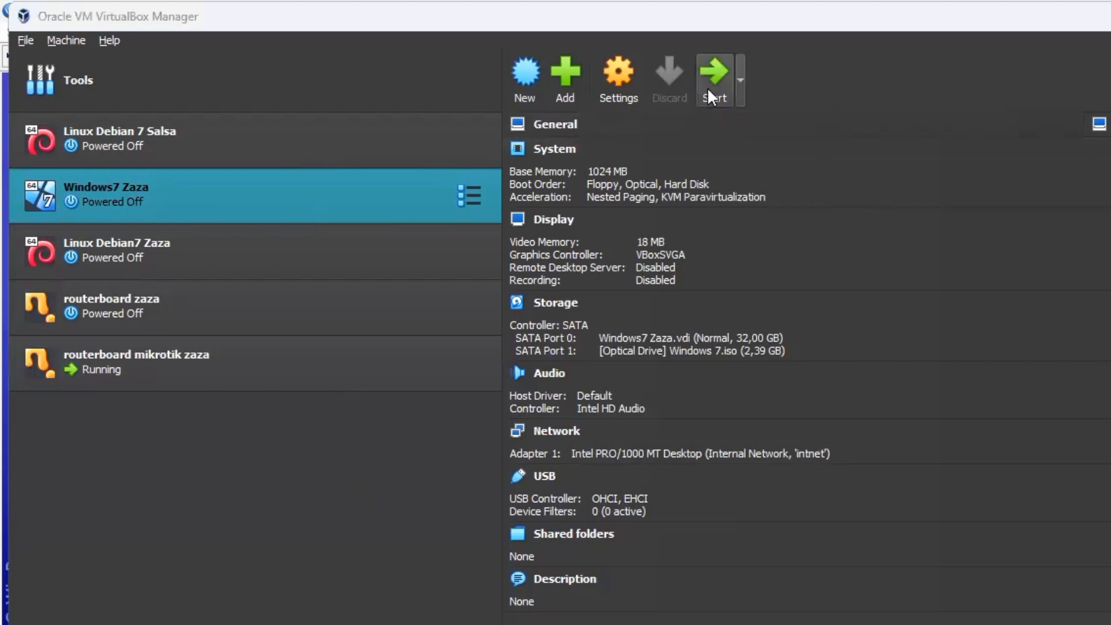
{"action": "left_click", "coordinate": [708, 90]}
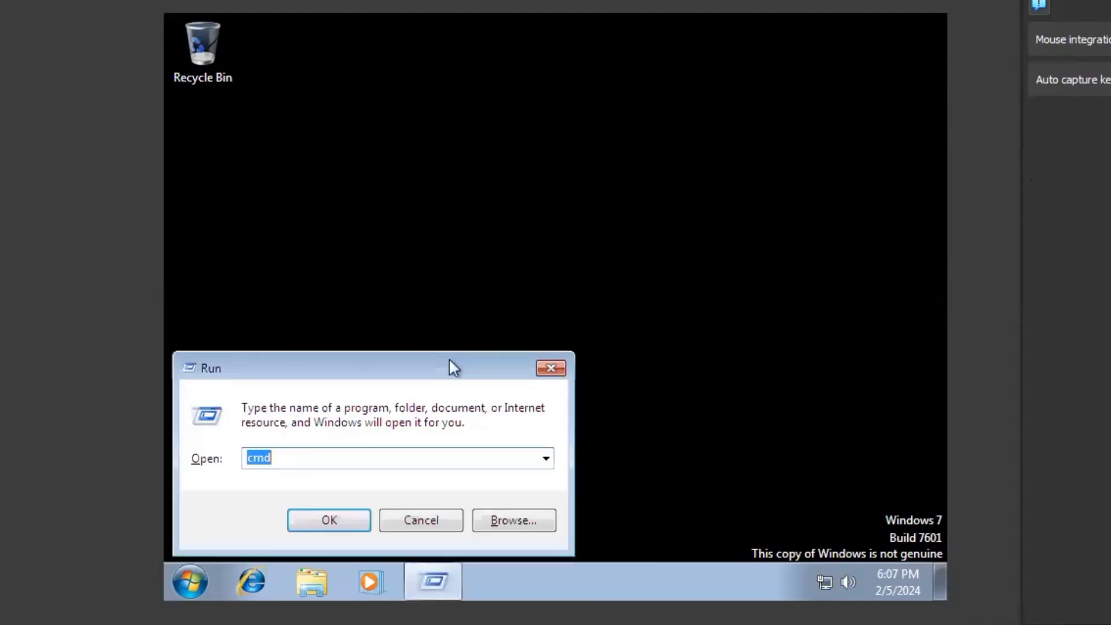
{"action": "key", "text": "Return"}
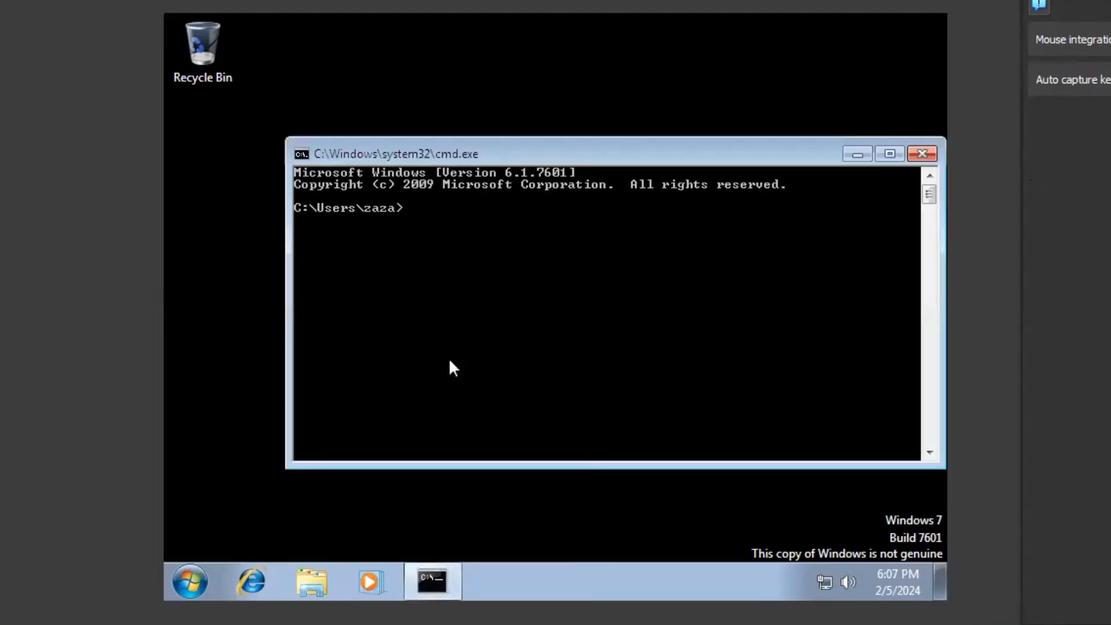
Ping 8.8.8.8 from the Windows 7 client's command prompt to test its internet access.
{"action": "type", "text": "ping 8.88."}
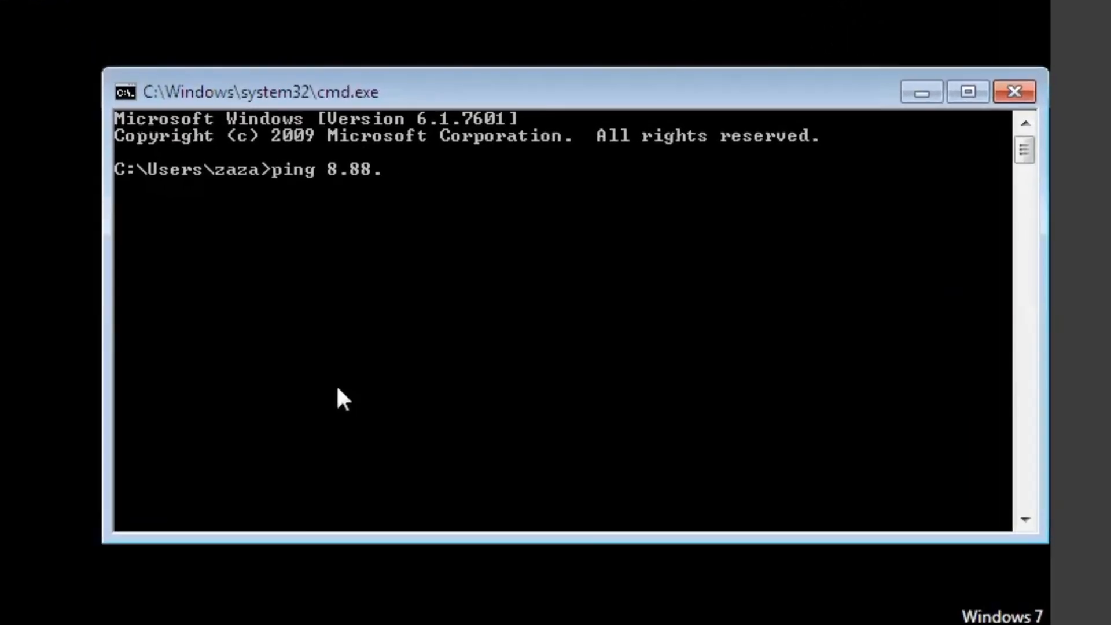
{"action": "key", "text": "BackSpace"}
{"action": "key", "text": "BackSpace"}
{"action": "type", "text": ".8.8"}
{"action": "key", "text": "Return"}
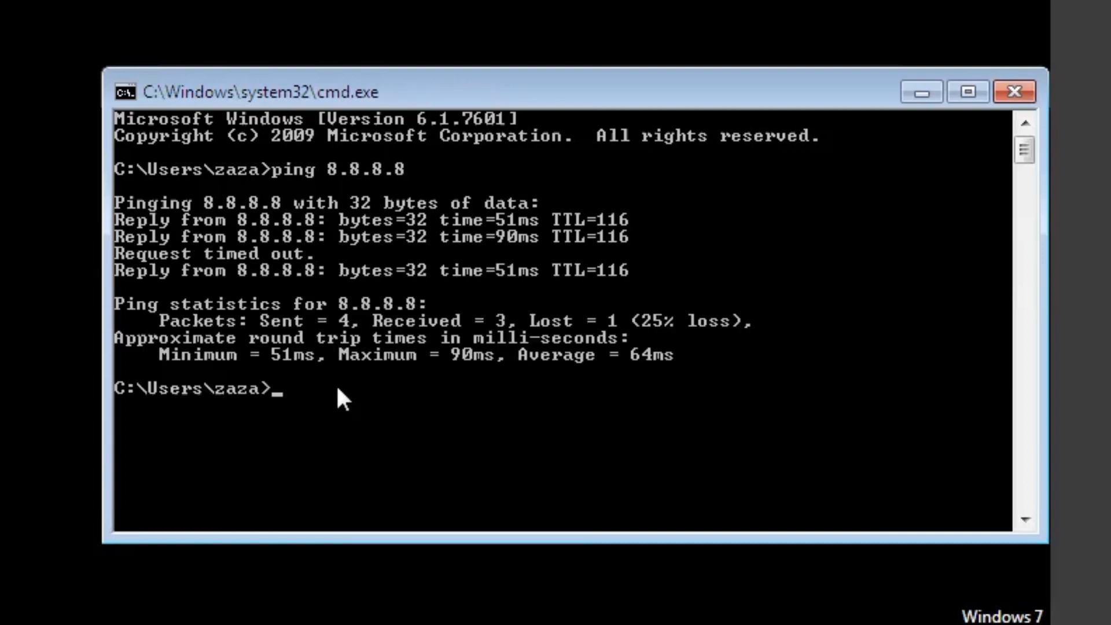
Ping the router's client address 192.168.10.1 from Windows 7 and close the command prompt.
{"action": "type", "text": "ping 192.168"}
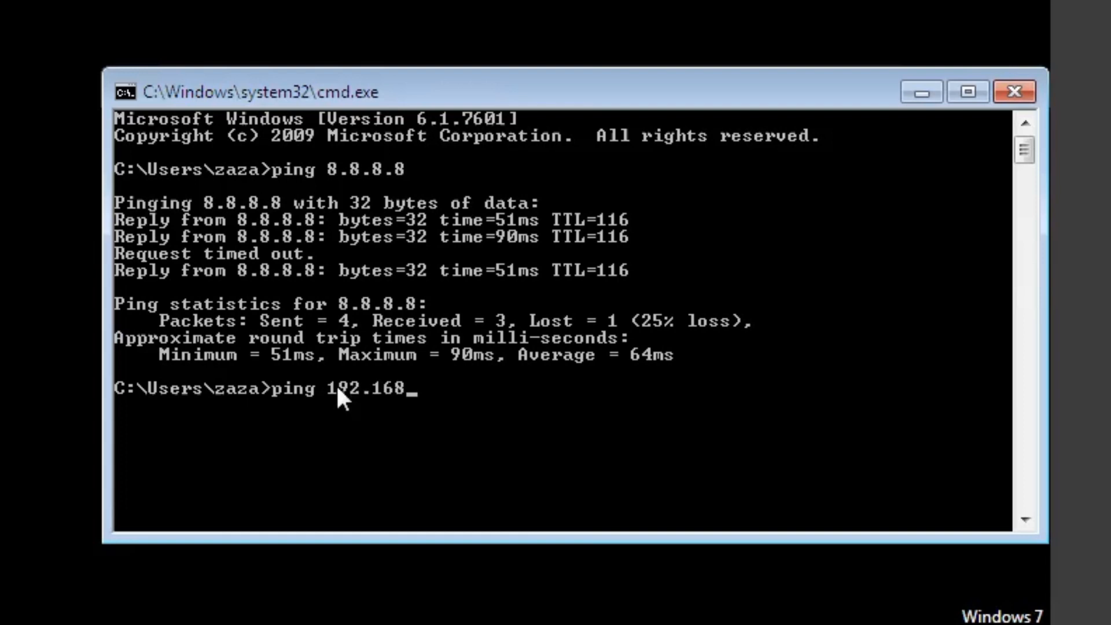
{"action": "type", "text": ".10.1"}
{"action": "key", "text": "Return"}
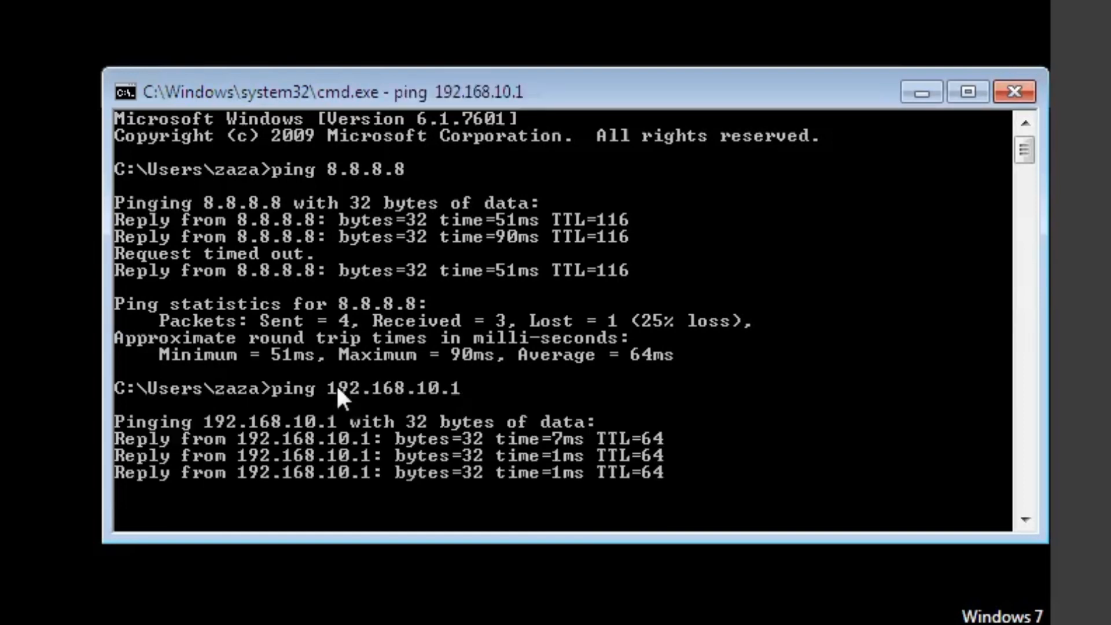
{"action": "left_click", "coordinate": [1018, 86]}
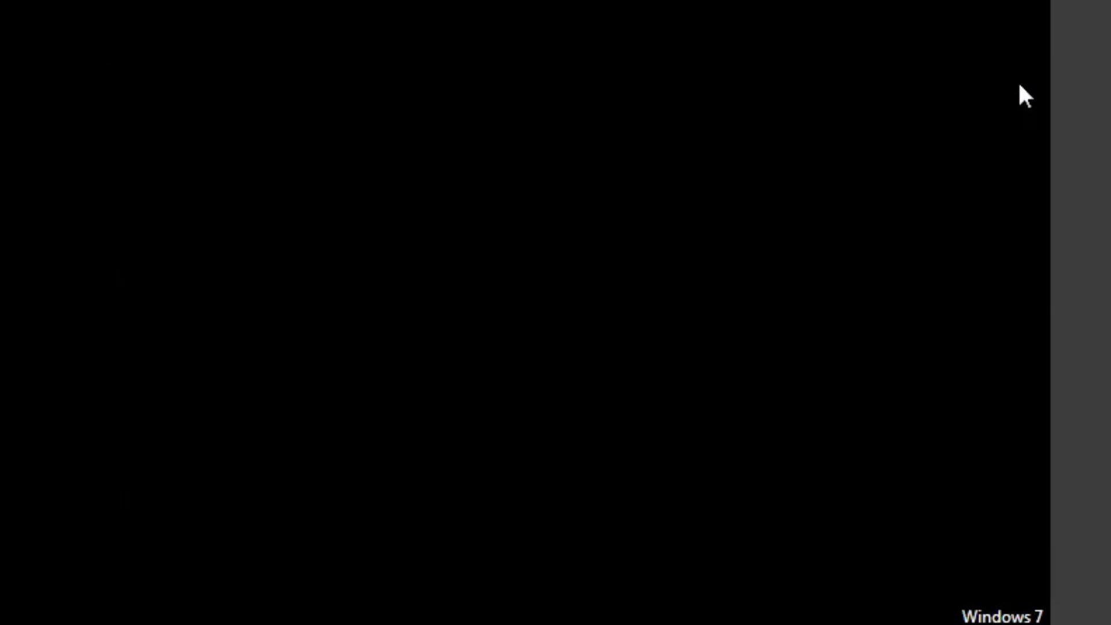
Open the Network and Sharing Center on the Windows 7 client.
{"action": "left_click", "coordinate": [843, 587]}
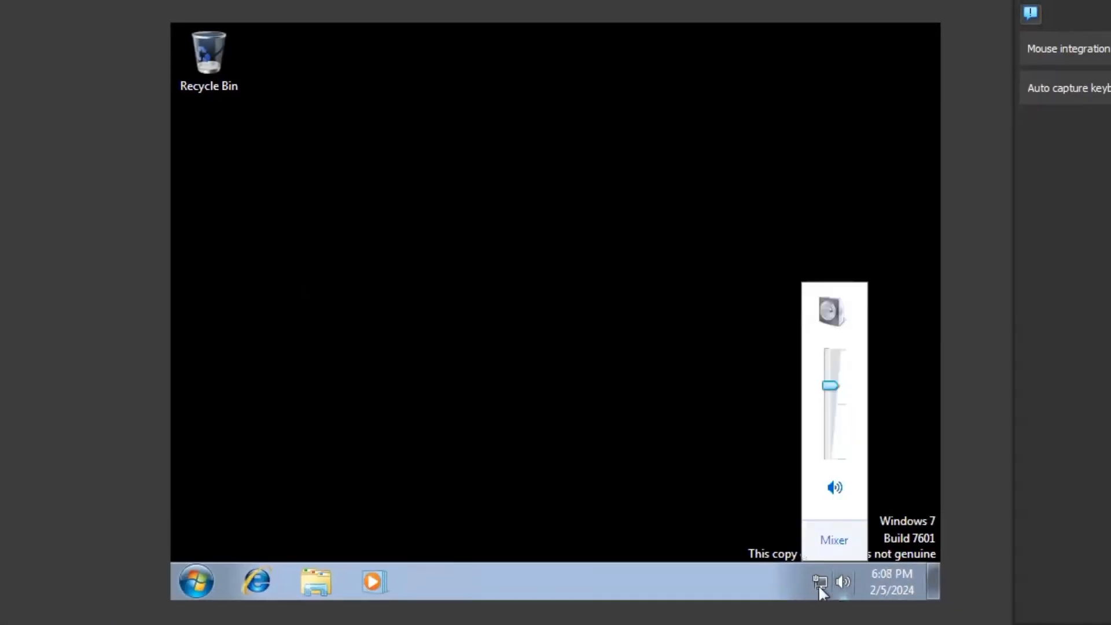
{"action": "left_click", "coordinate": [820, 587]}
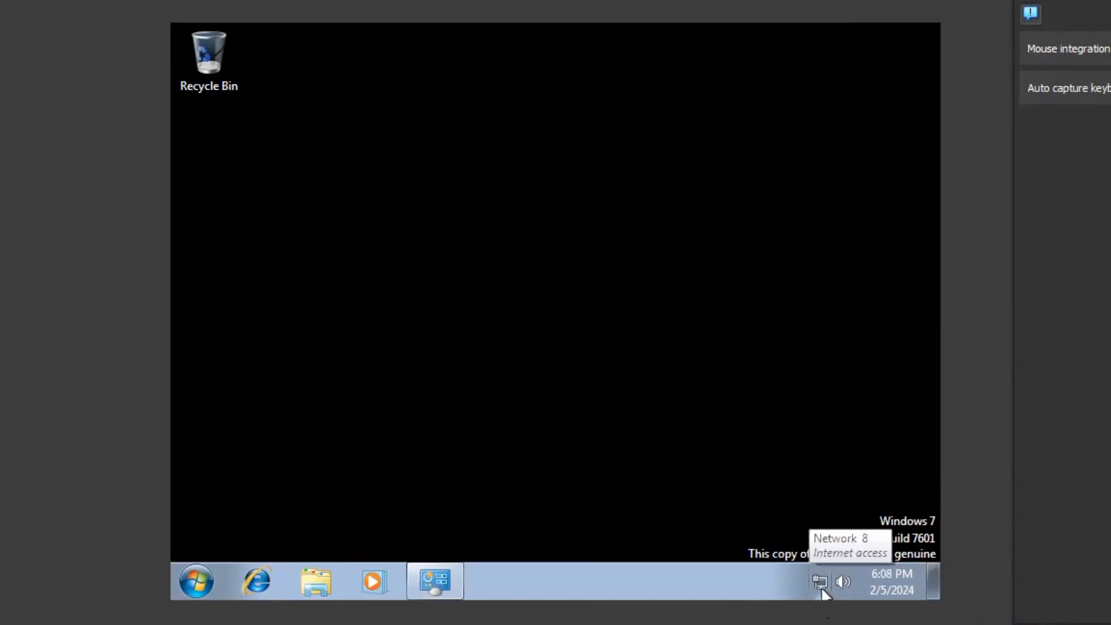
{"action": "right_click", "coordinate": [821, 587]}
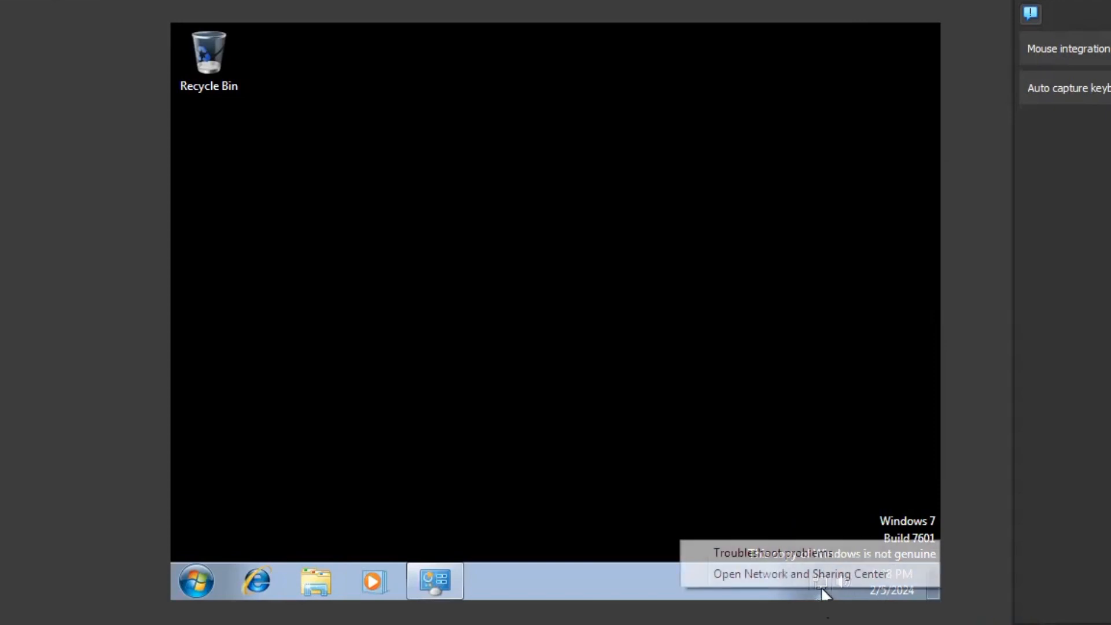
{"action": "left_click", "coordinate": [788, 578]}
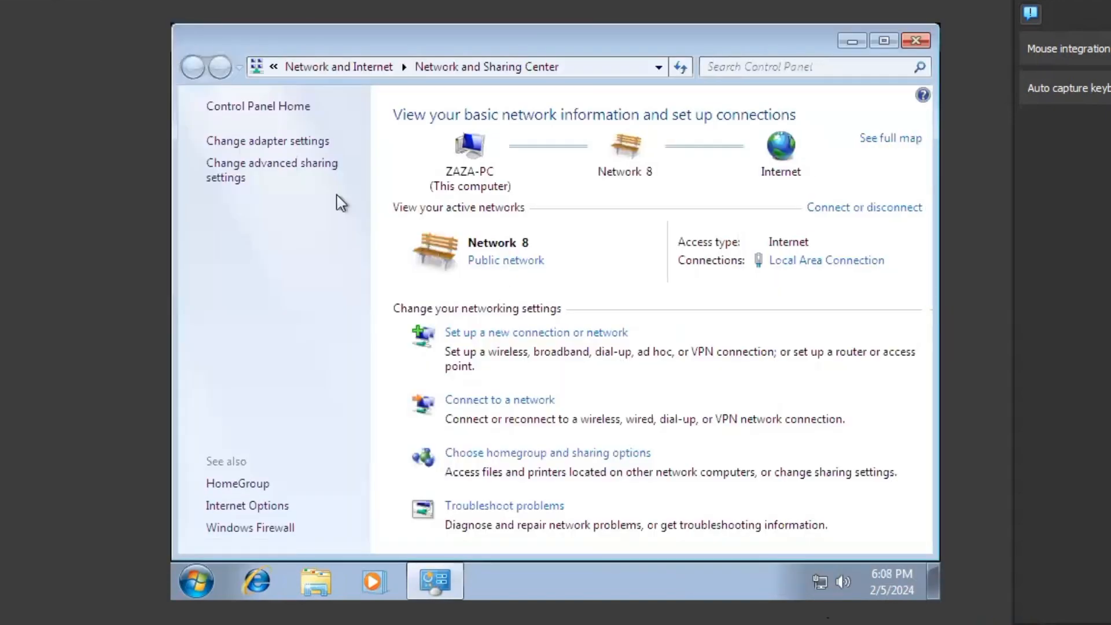
Open the Internet Protocol Version 4 (TCP/IPv4) properties of the Windows 7 client's Local Area Connection.
{"action": "left_click", "coordinate": [293, 141]}
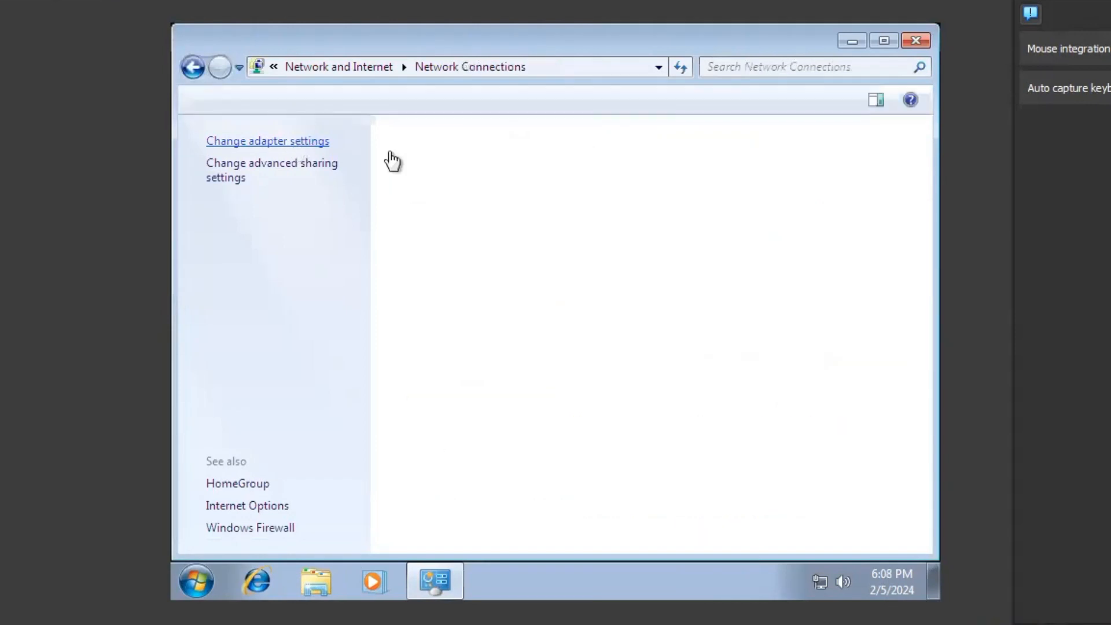
{"action": "left_click", "coordinate": [292, 162]}
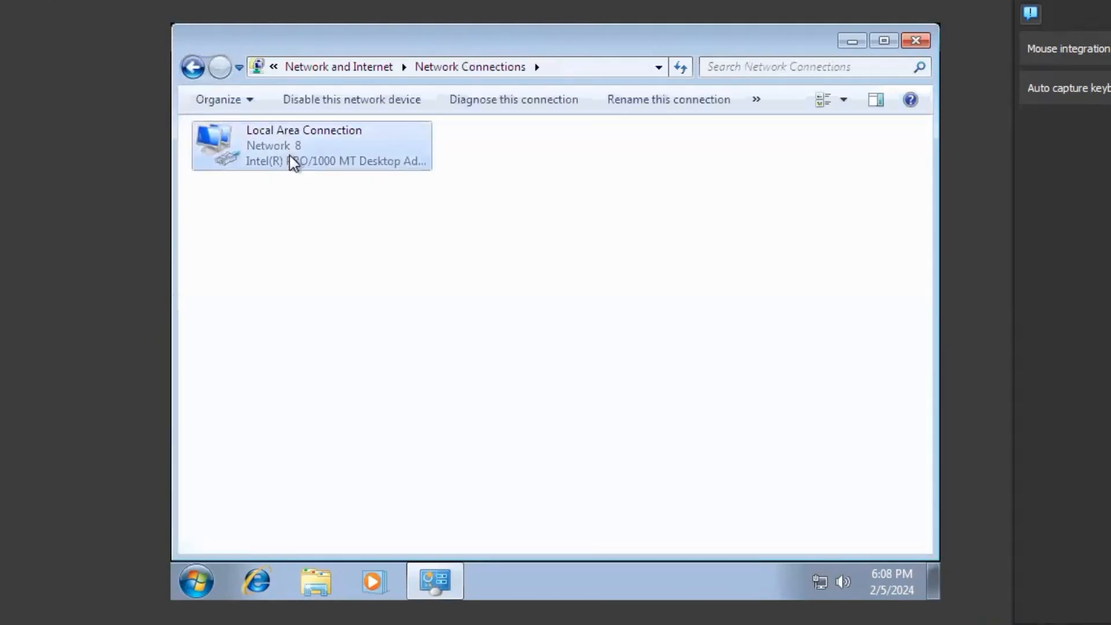
{"action": "double_click", "coordinate": [293, 162]}
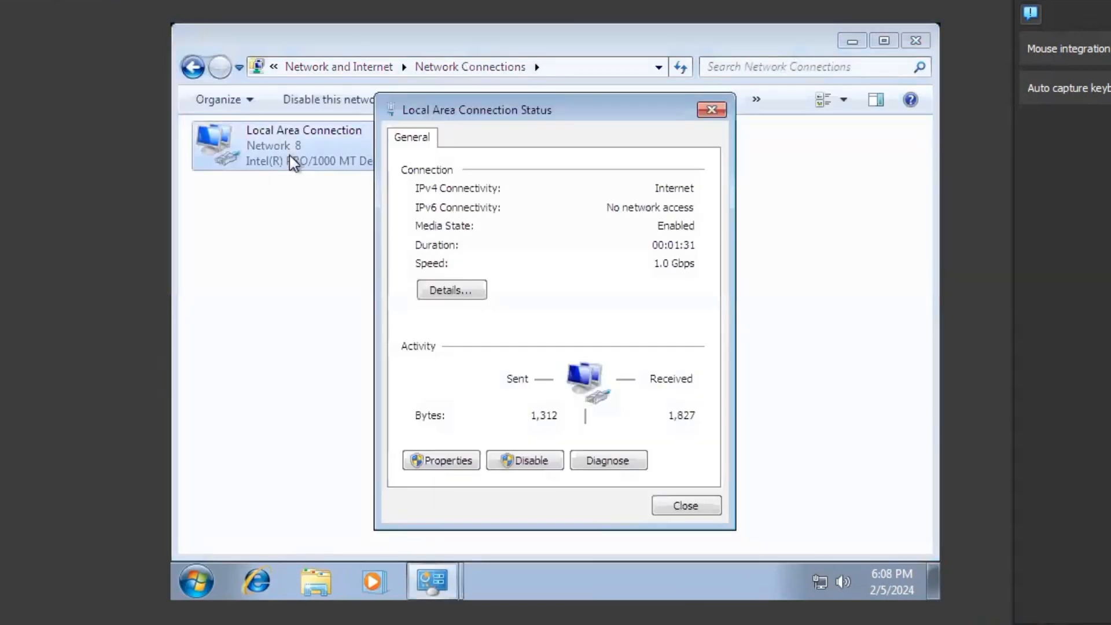
{"action": "left_click", "coordinate": [449, 467]}
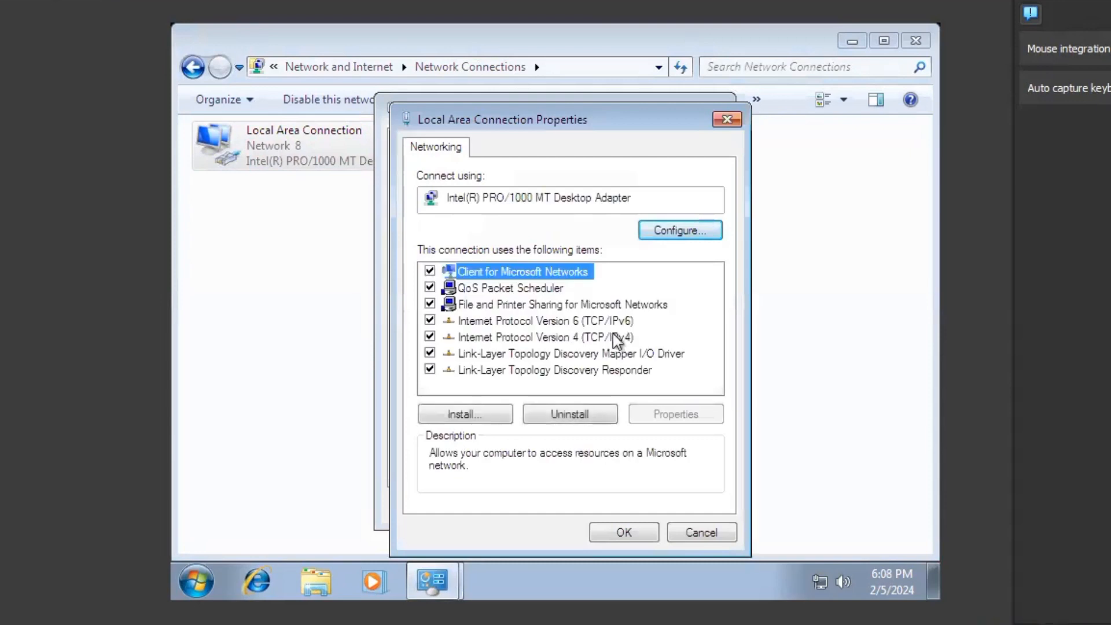
{"action": "left_click", "coordinate": [614, 338]}
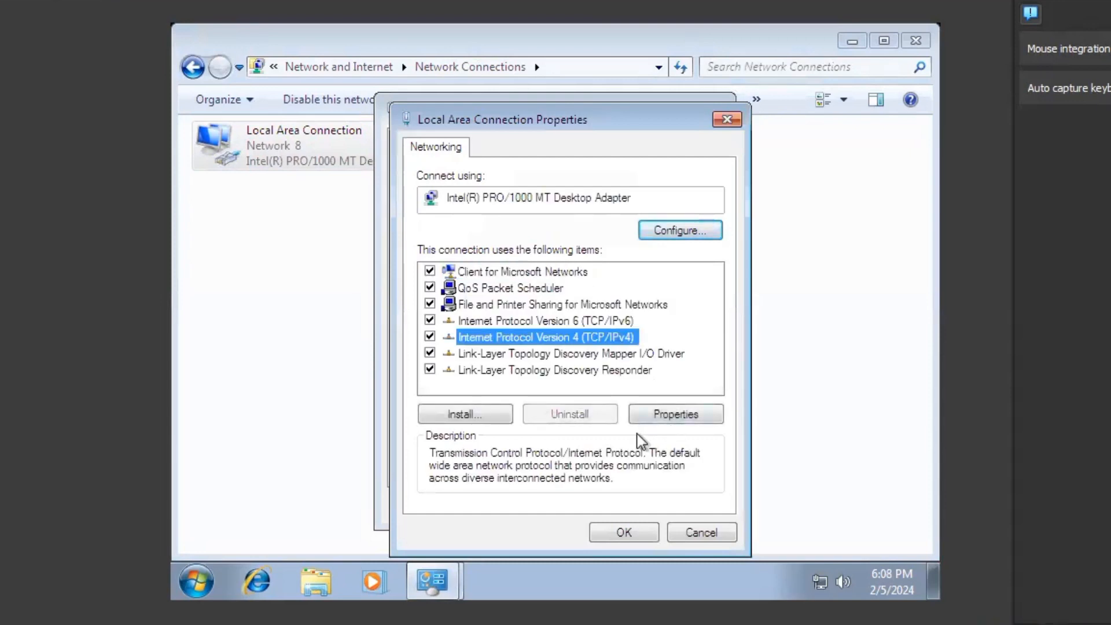
{"action": "left_click", "coordinate": [684, 418]}
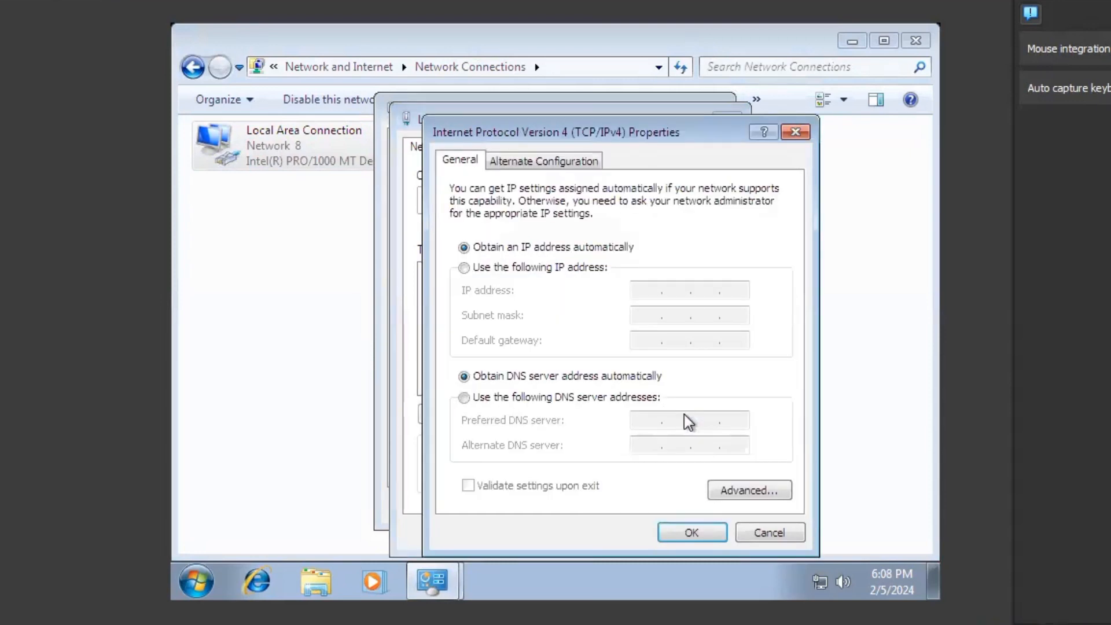
Assign static IP 192.168.10.2, subnet mask 255.255.255.0 and default gateway 192.168.10.1, then close all the network windows.
{"action": "left_click", "coordinate": [489, 268]}
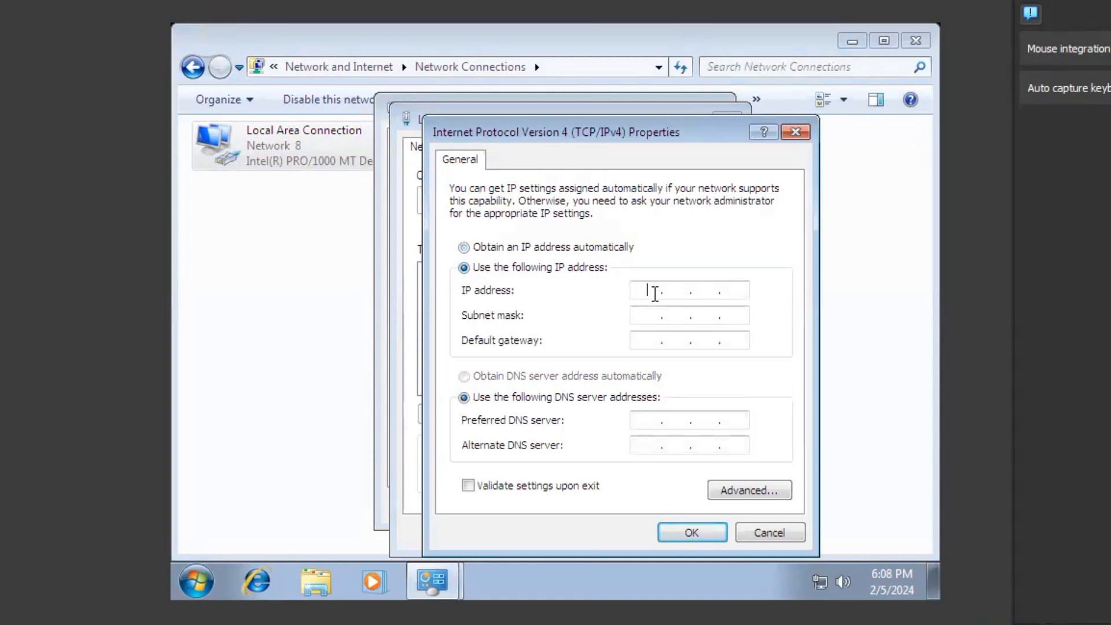
{"action": "type", "text": "192.168.10.2"}
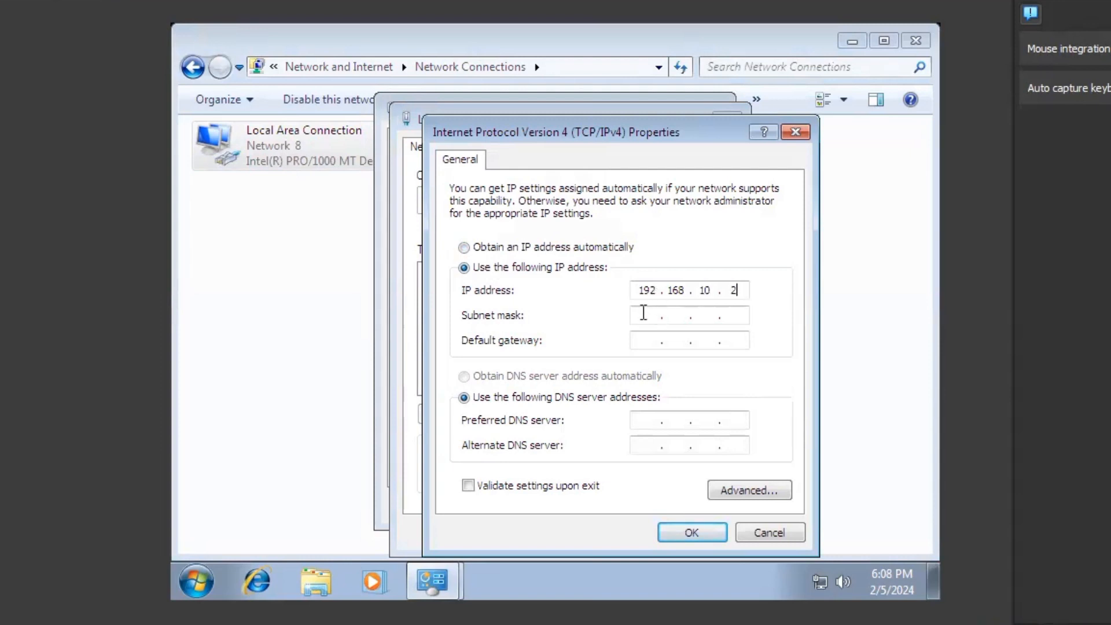
{"action": "left_click", "coordinate": [643, 313]}
{"action": "left_click", "coordinate": [648, 342]}
{"action": "type", "text": "192 . 168 . "}
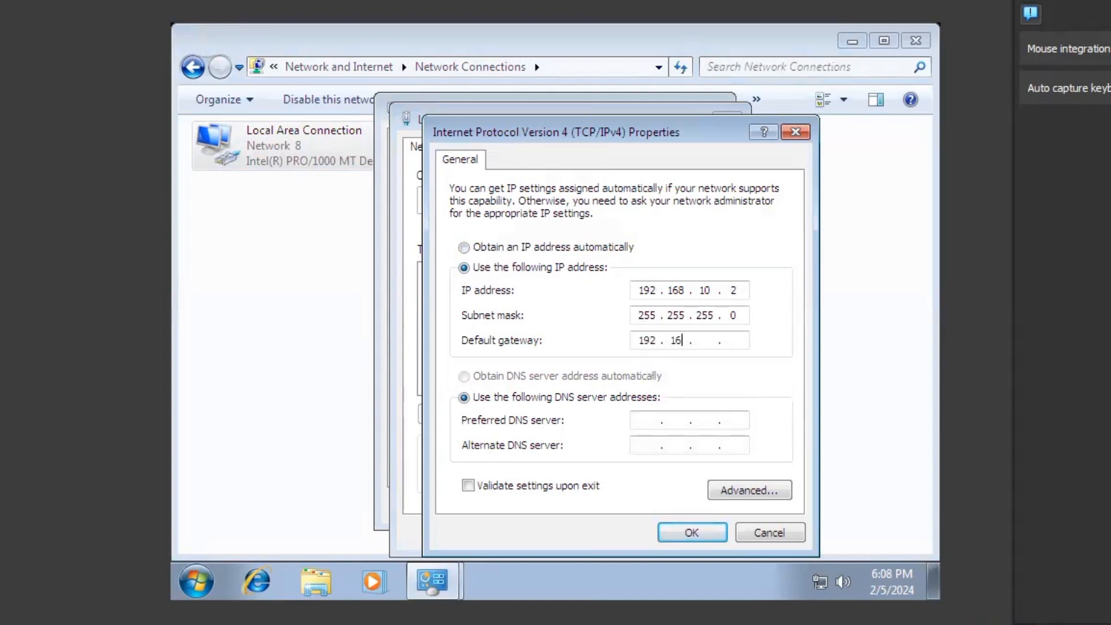
{"action": "type", "text": "10 . 1"}
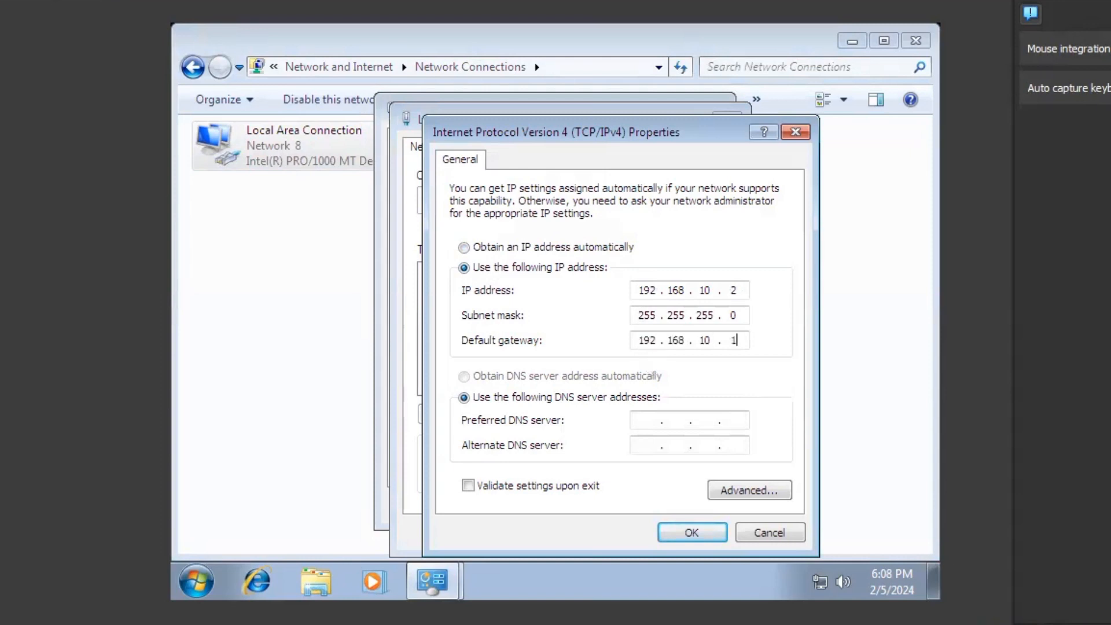
{"action": "left_click", "coordinate": [674, 533]}
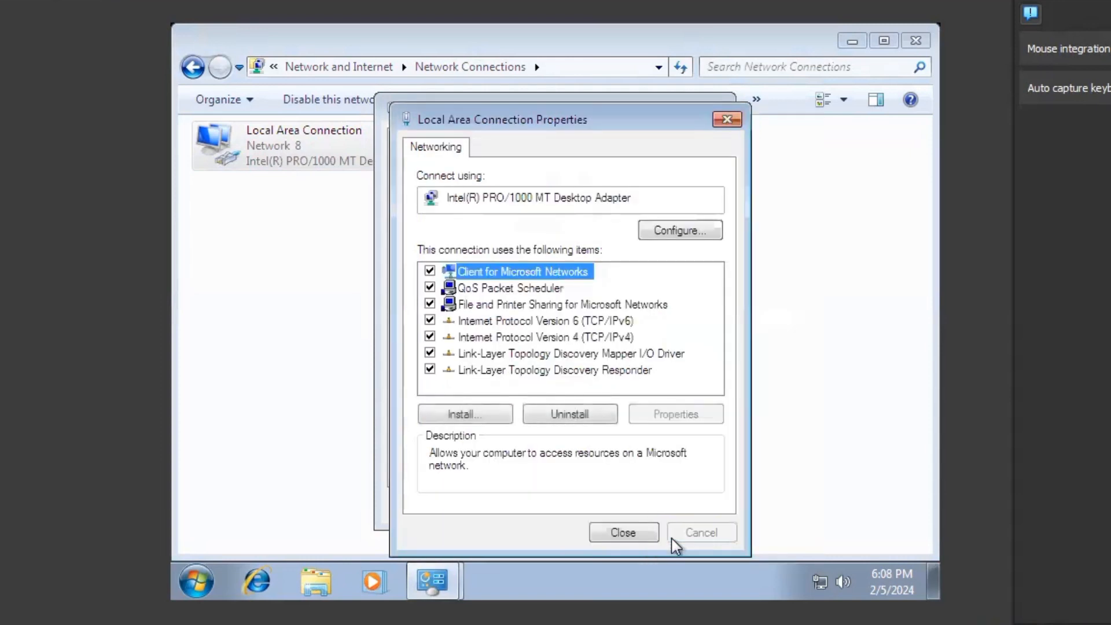
{"action": "left_click", "coordinate": [636, 539]}
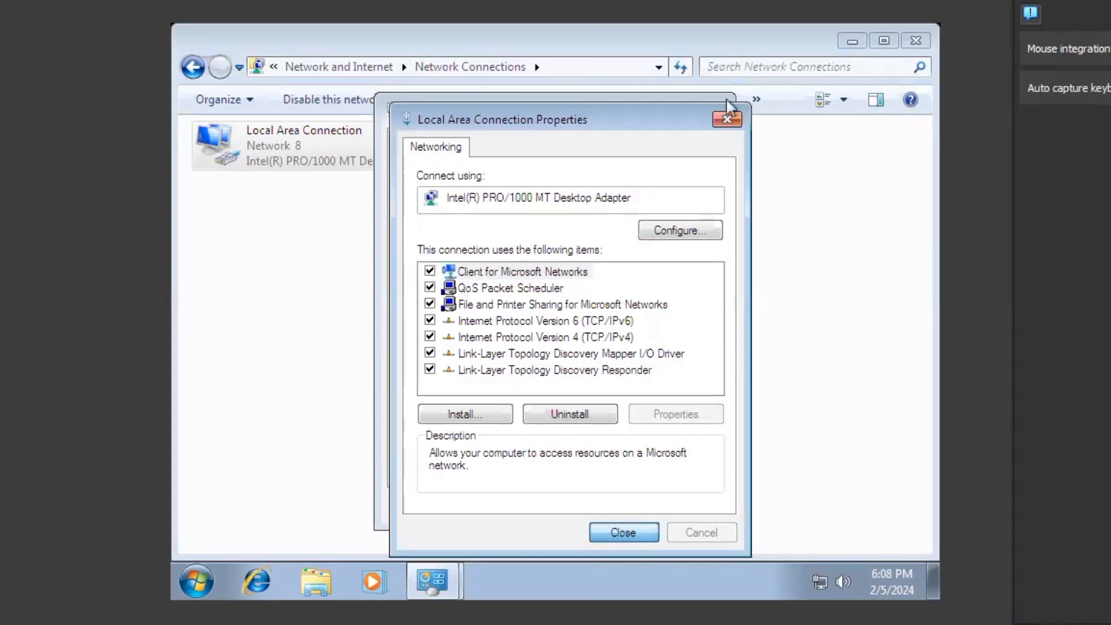
{"action": "left_click", "coordinate": [729, 118]}
{"action": "left_click", "coordinate": [712, 110]}
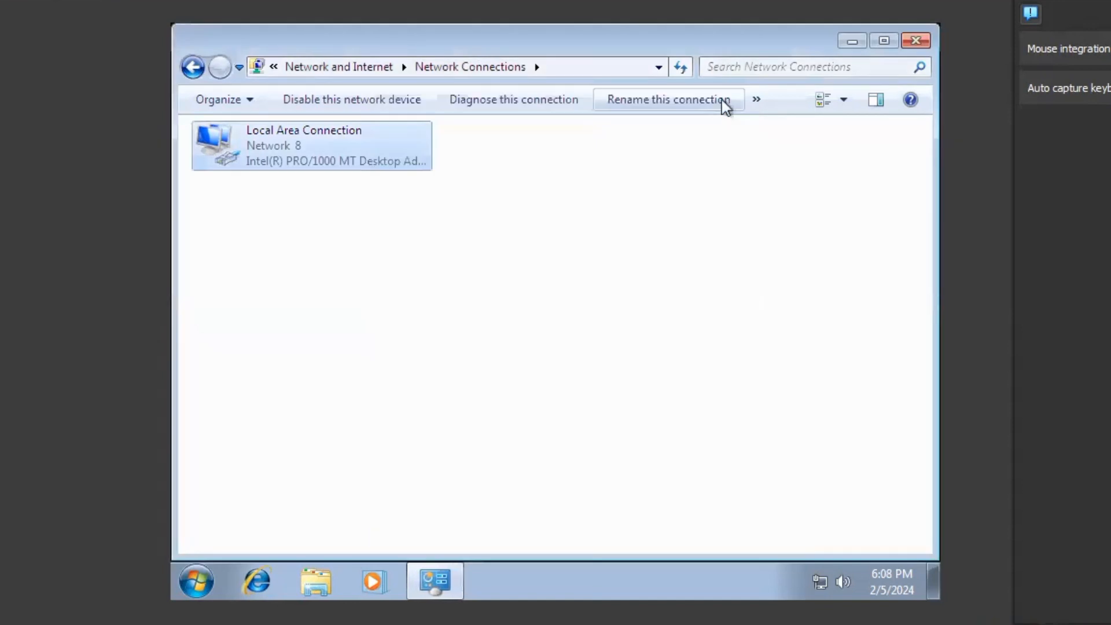
{"action": "left_click", "coordinate": [916, 41]}
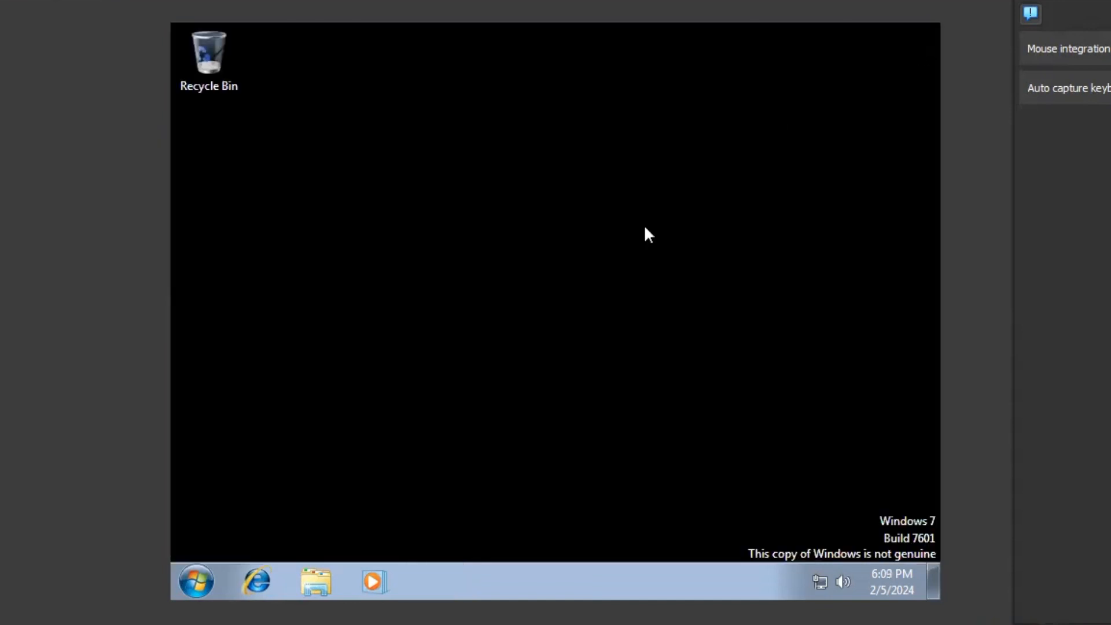
Open a command prompt on the Windows 7 client and ping 8.8.8.8 to test internet access.
{"action": "key", "text": "super+r"}
{"action": "key", "text": "Return"}
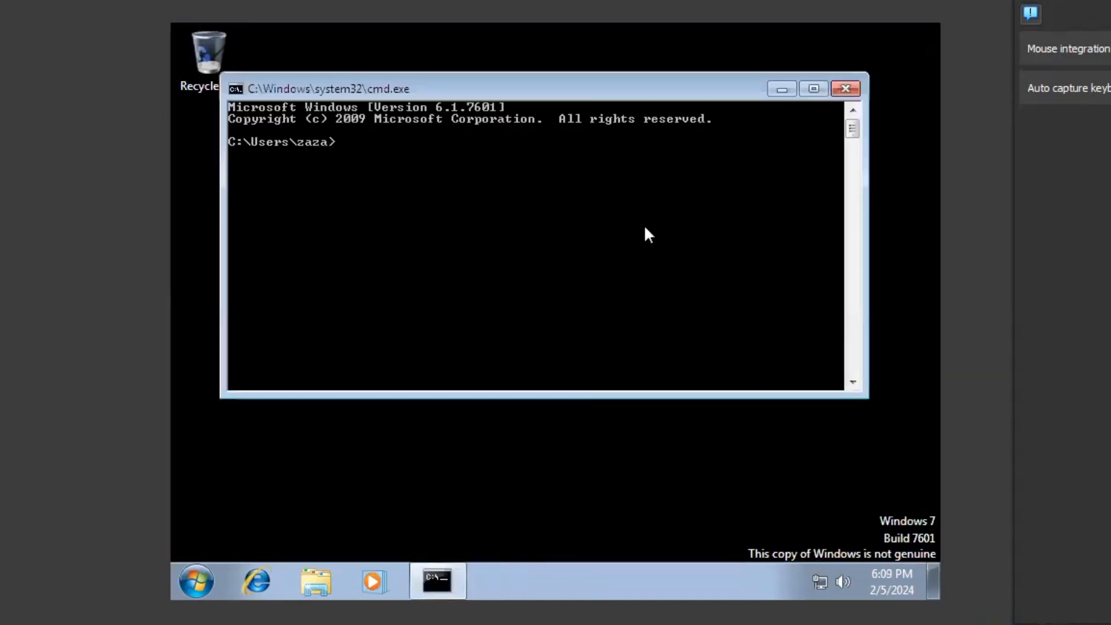
{"action": "type", "text": "ping 8"}
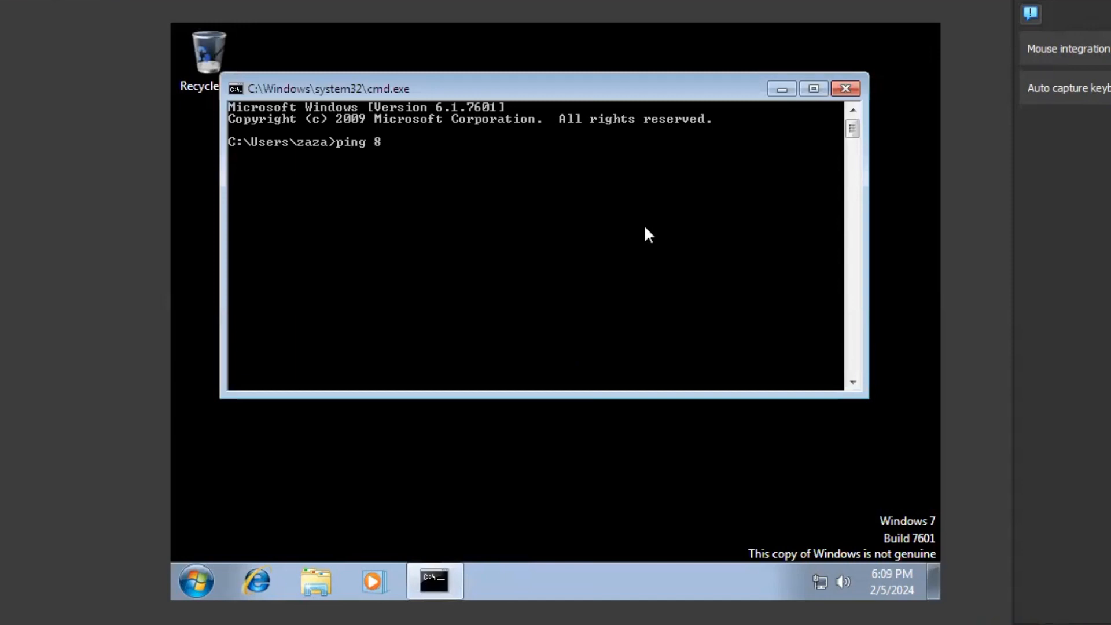
{"action": "type", "text": ".8.8.8"}
{"action": "key", "text": "Return"}
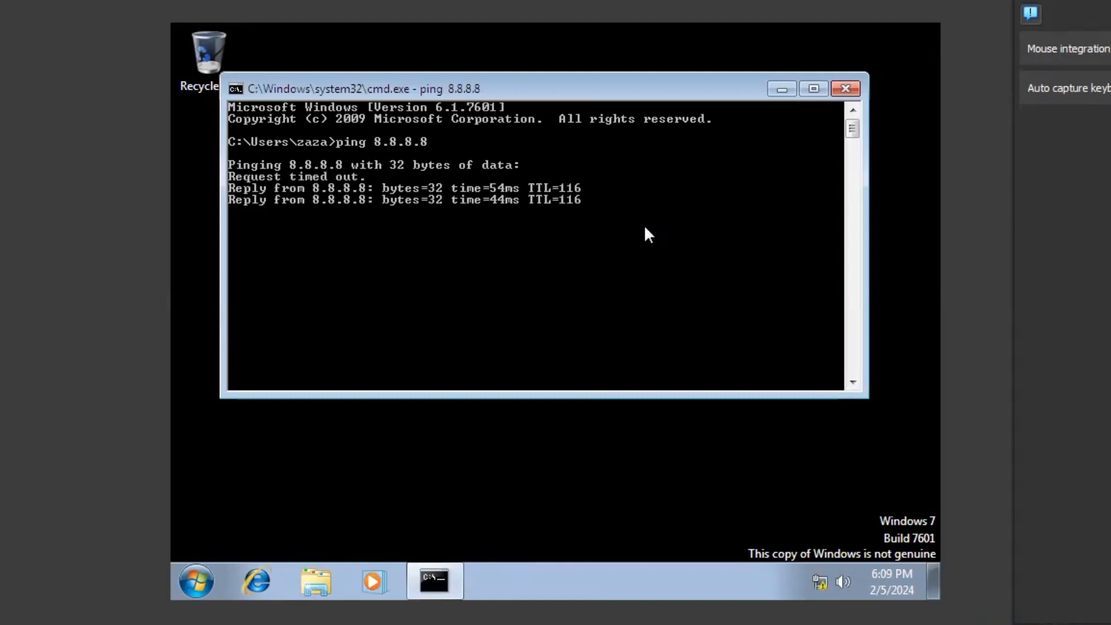
Repeat the ping to 8.8.8.8 from the same command prompt.
{"action": "type", "text": "pi"}
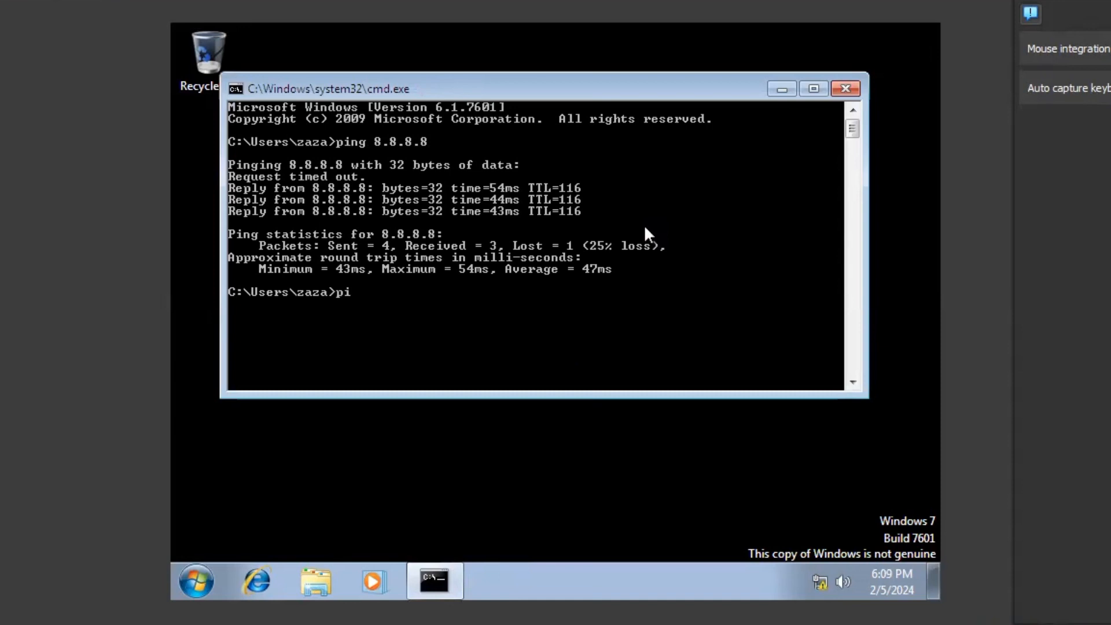
{"action": "type", "text": "ng 8.8.88."}
{"action": "key", "text": "BackSpace"}
{"action": "key", "text": "BackSpace"}
{"action": "type", "text": ".8"}
{"action": "key", "text": "Return"}
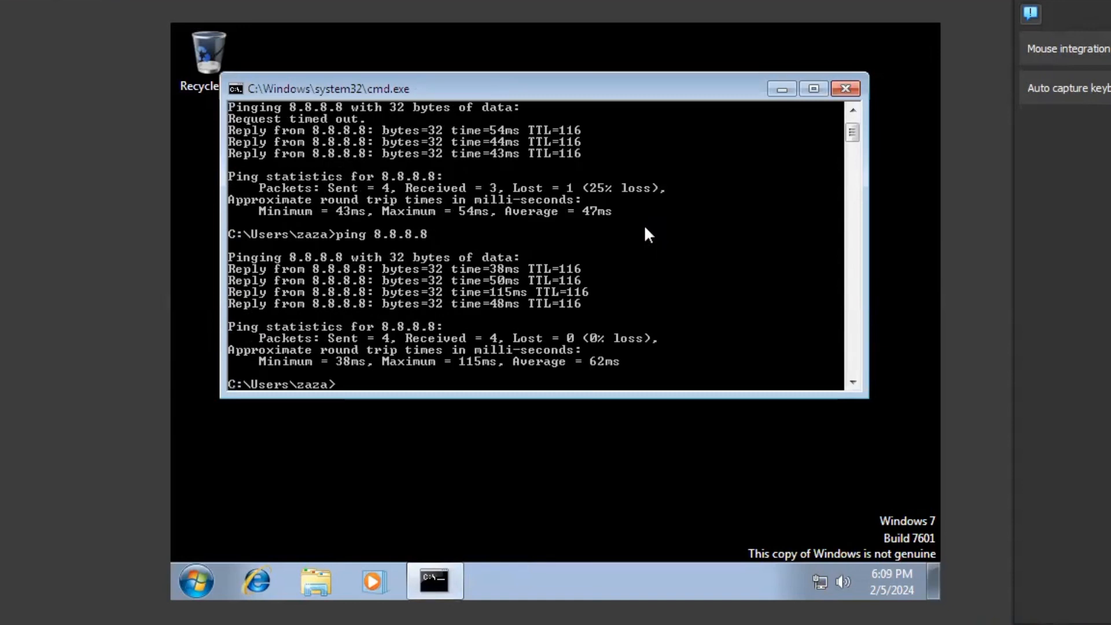
Ping the router's client-side address 192.168.10.1 from the command prompt.
{"action": "type", "text": "ping 192.168.10."}
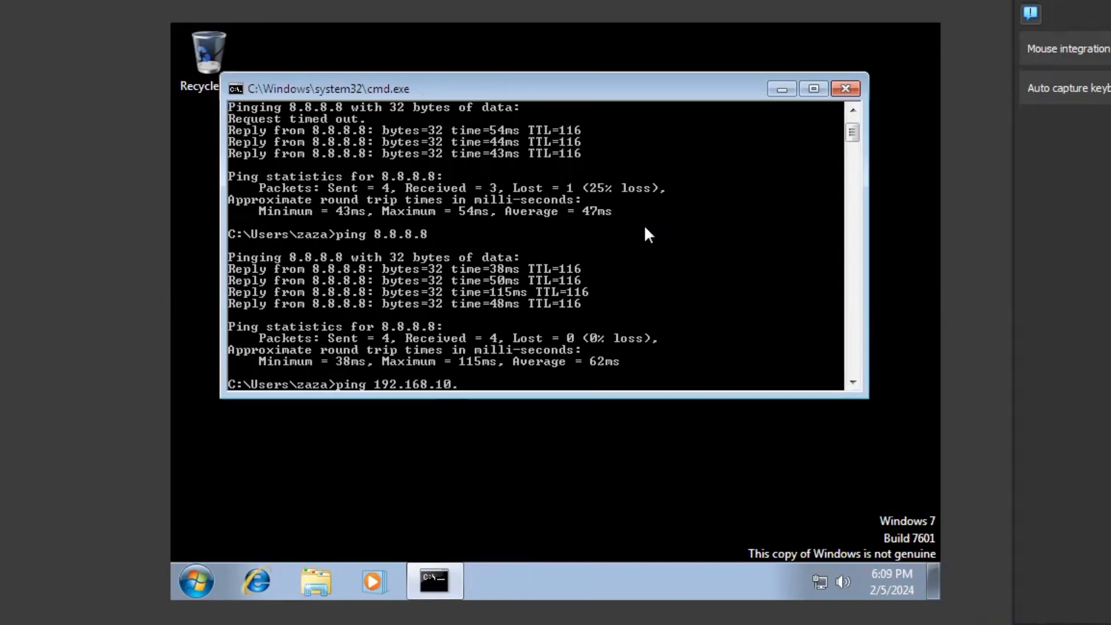
{"action": "type", "text": "1"}
{"action": "key", "text": "Return"}
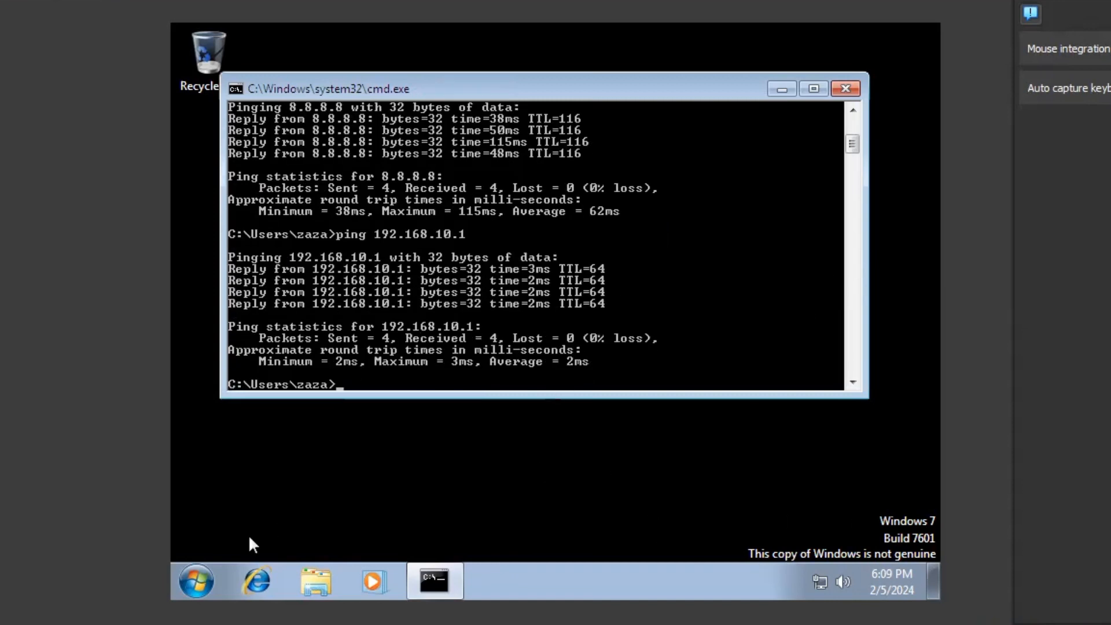
Launch Internet Explorer on the Windows 7 client.
{"action": "left_click", "coordinate": [261, 580]}
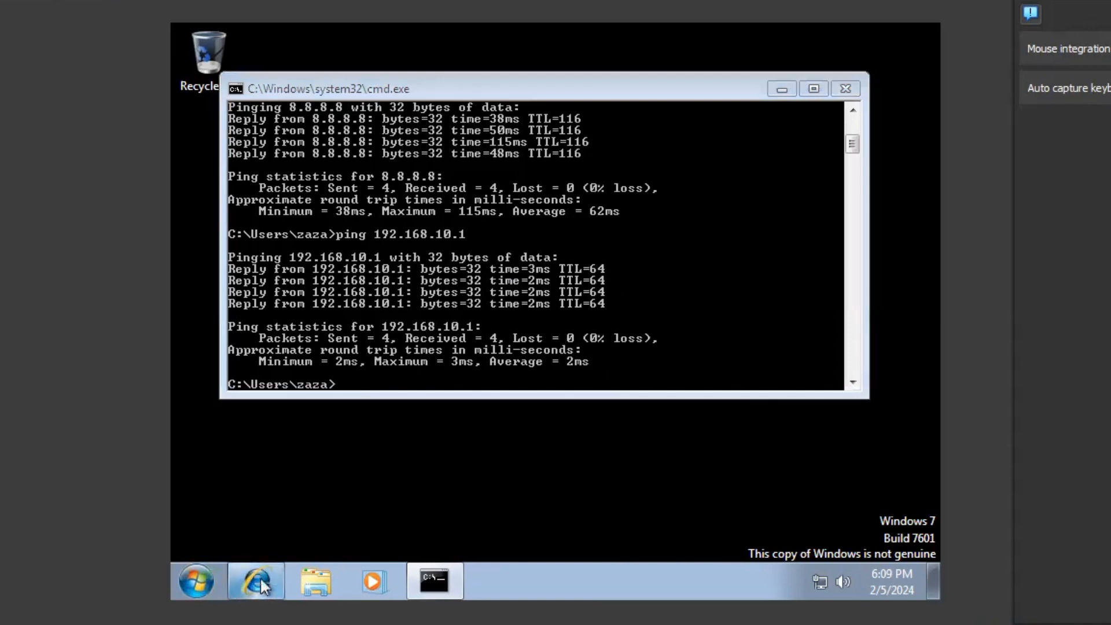